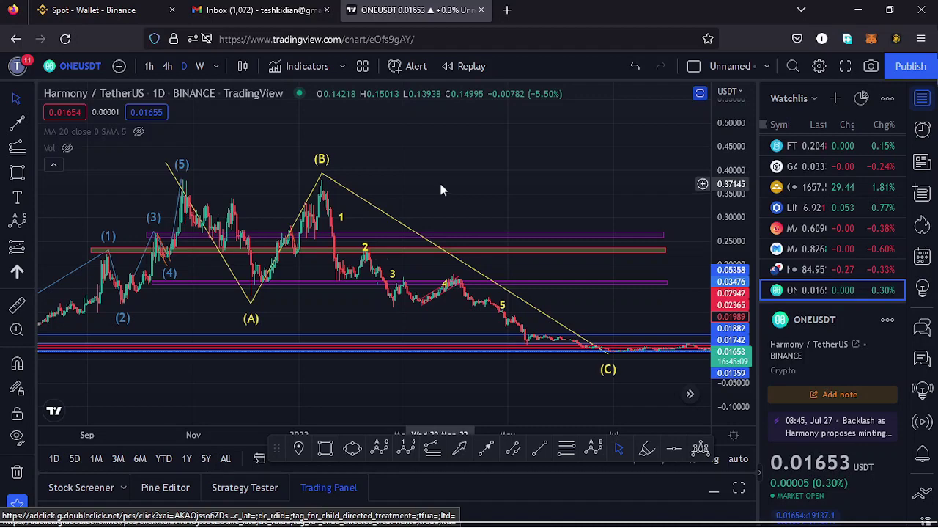
- Collapse the watchlist panel so the daily ONEUSDT wave chart spans the full width
left_click(922, 100)
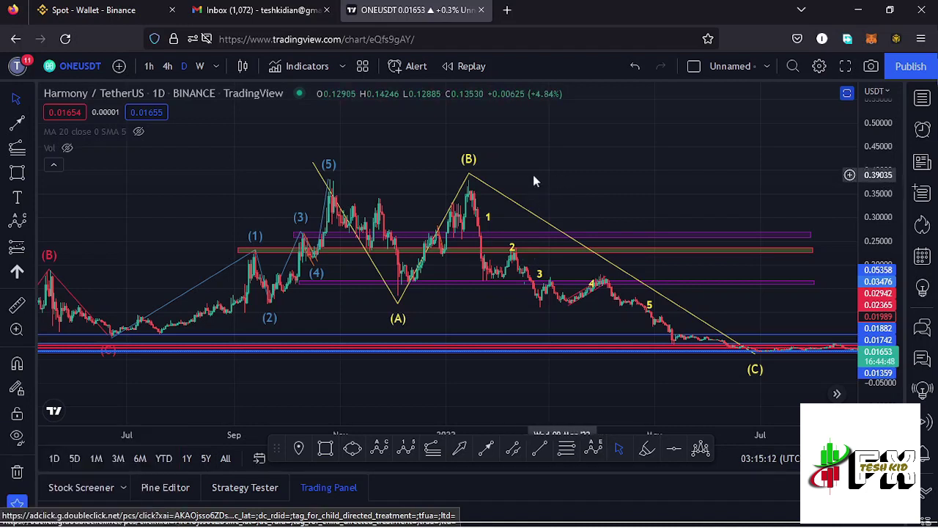
- Pan and stretch the daily chart onto the June–October candles between 0.01359 and 0.01742
mouse_move(313, 162)
left_mouse_down()
mouse_move(322, 191)
mouse_move(329, 183)
left_mouse_up()
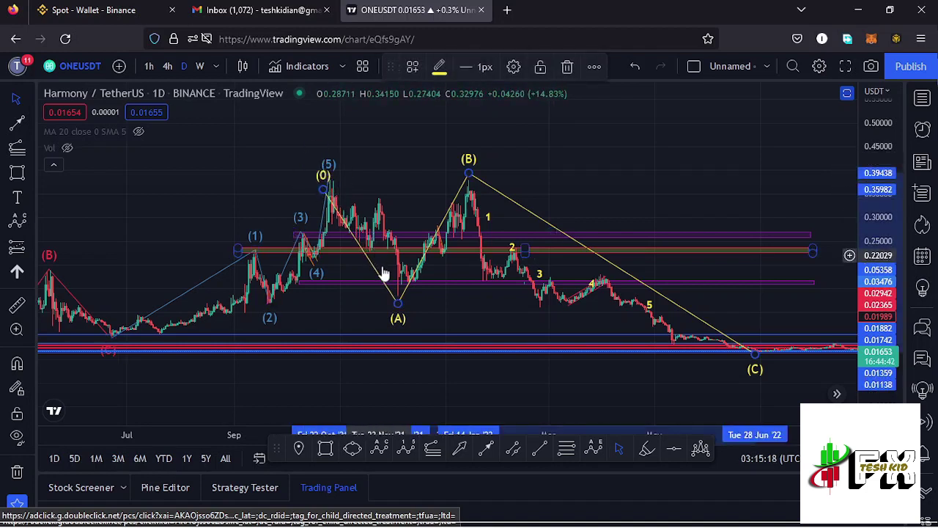
left_click_drag(773, 315, 708, 213)
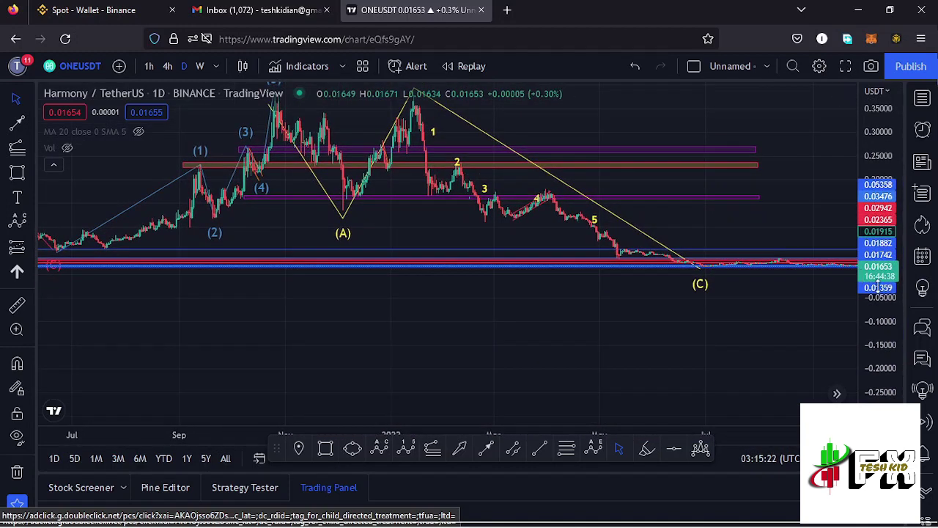
scroll(877, 286, "up", 5)
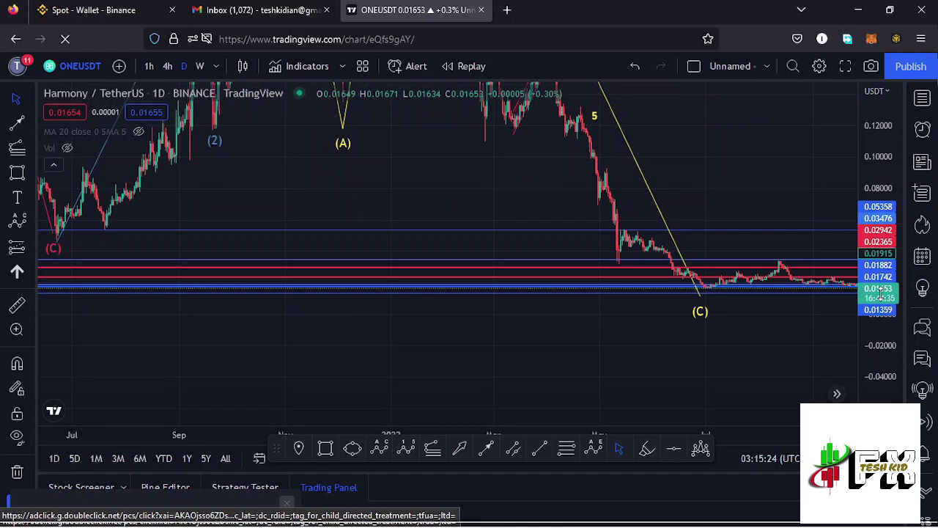
scroll(883, 296, "up", 2)
scroll(883, 296, "up", 4)
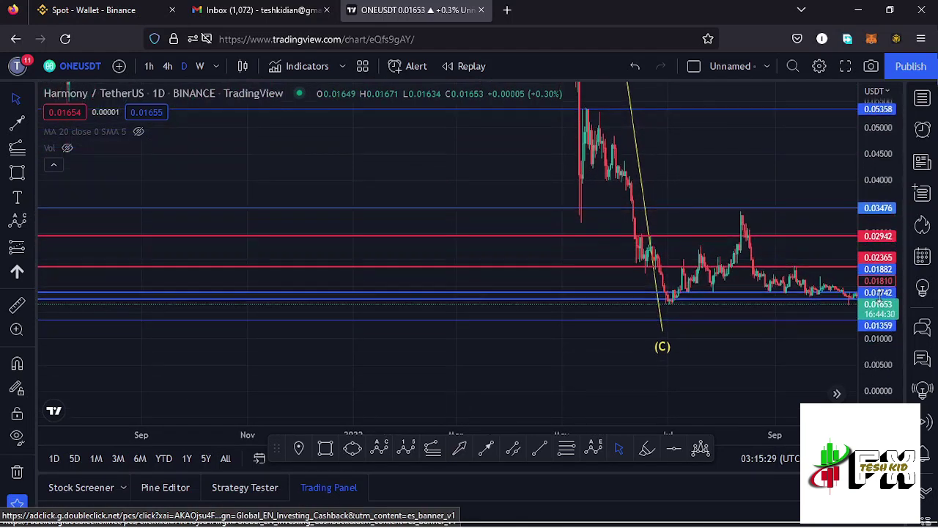
left_click_drag(676, 370, 381, 324)
scroll(505, 359, "up", 2)
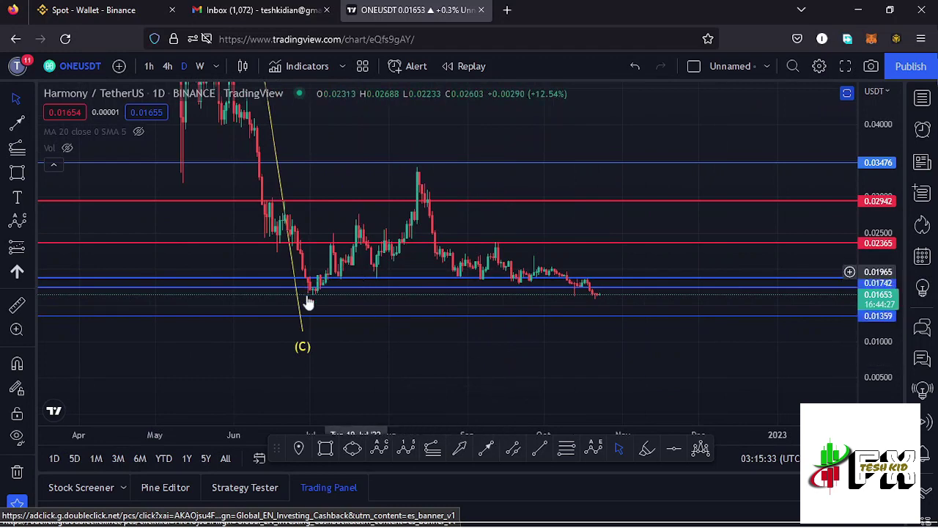
left_click_drag(568, 232, 728, 230)
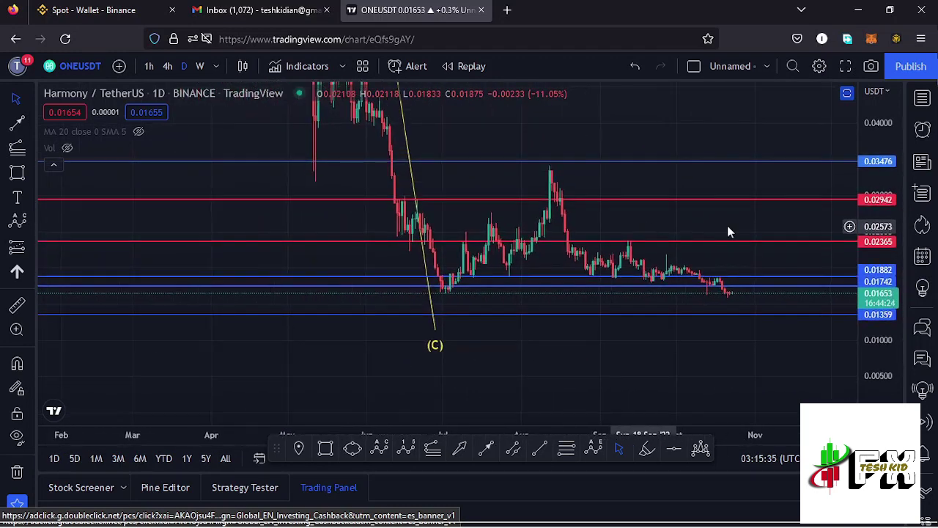
left_click_drag(879, 223, 879, 268)
left_click_drag(692, 246, 460, 227)
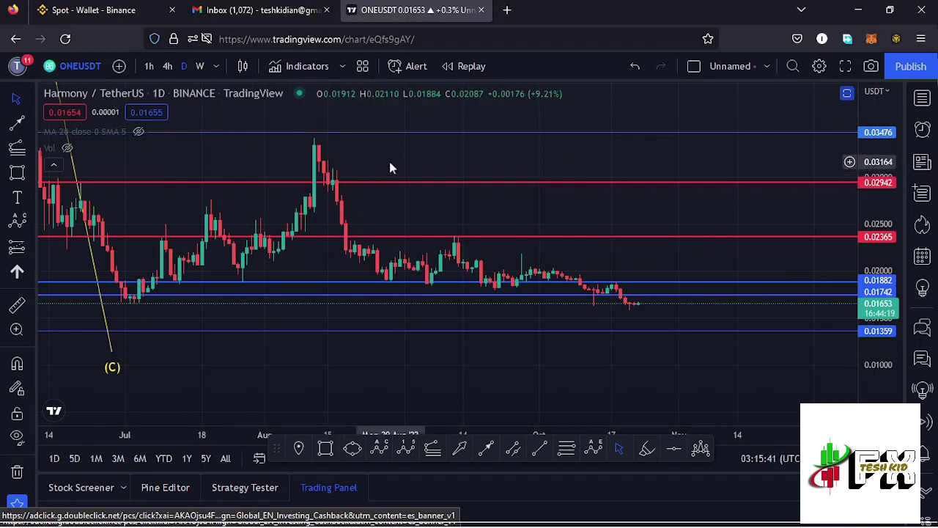
left_click_drag(389, 168, 524, 163)
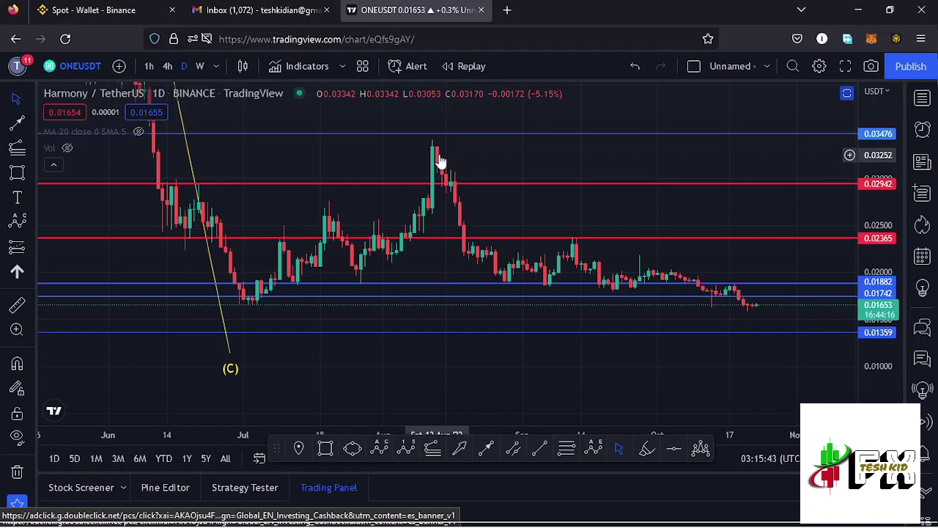
- Switch the ONEUSDT chart to the 4h timeframe
left_click(168, 66)
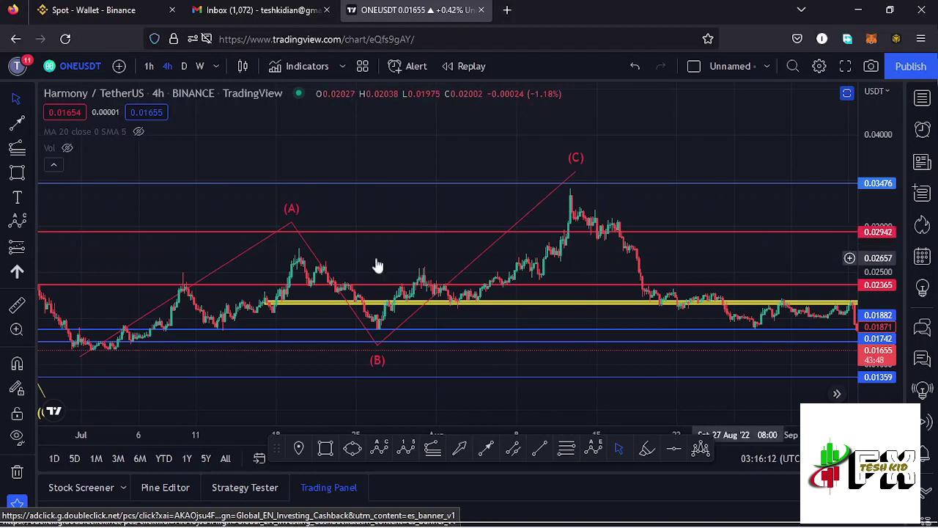
scroll(148, 345, "down", 2)
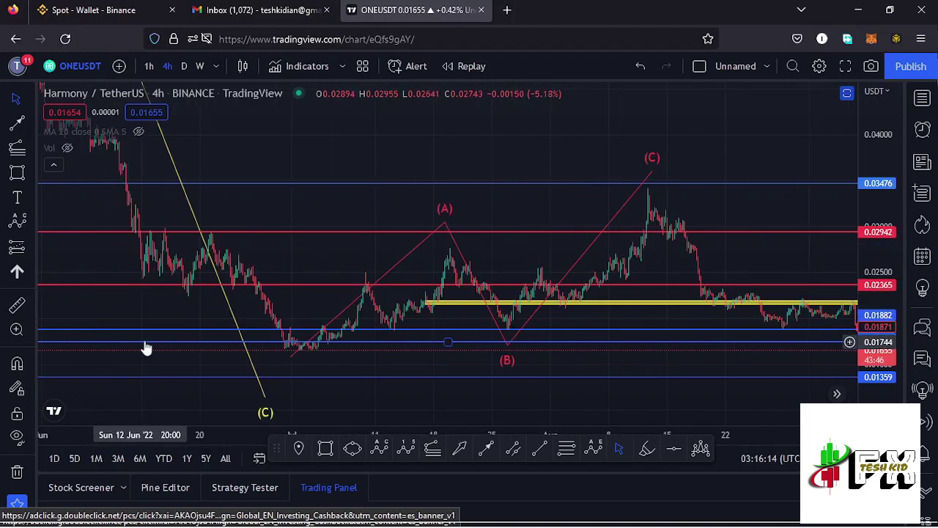
scroll(286, 358, "up", 2)
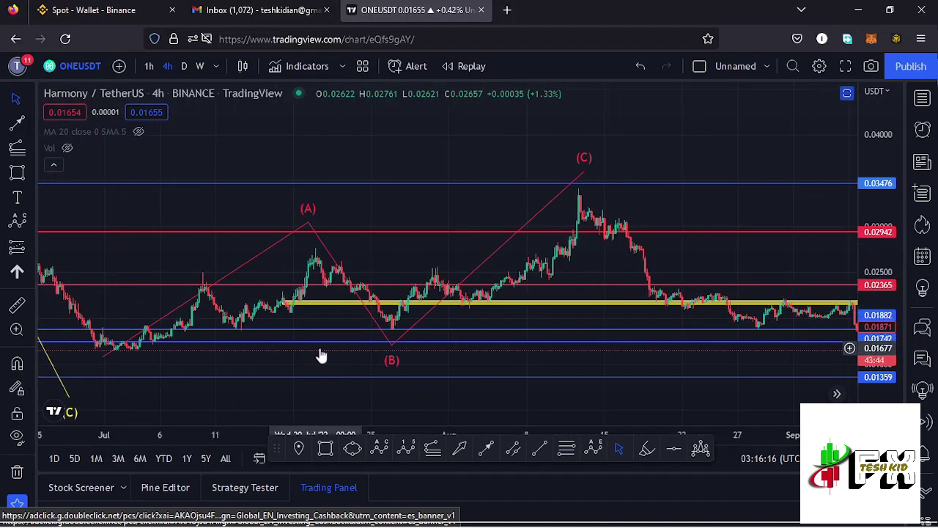
- Sketch an Elliott impulse wave from the July low up to a wave (5) near 0.041
left_click(406, 447)
left_click(120, 348)
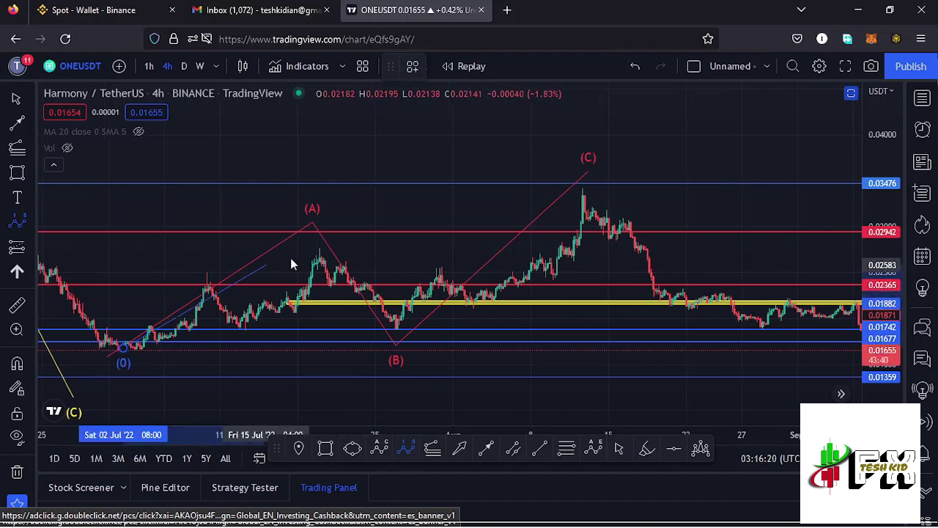
left_click(313, 243)
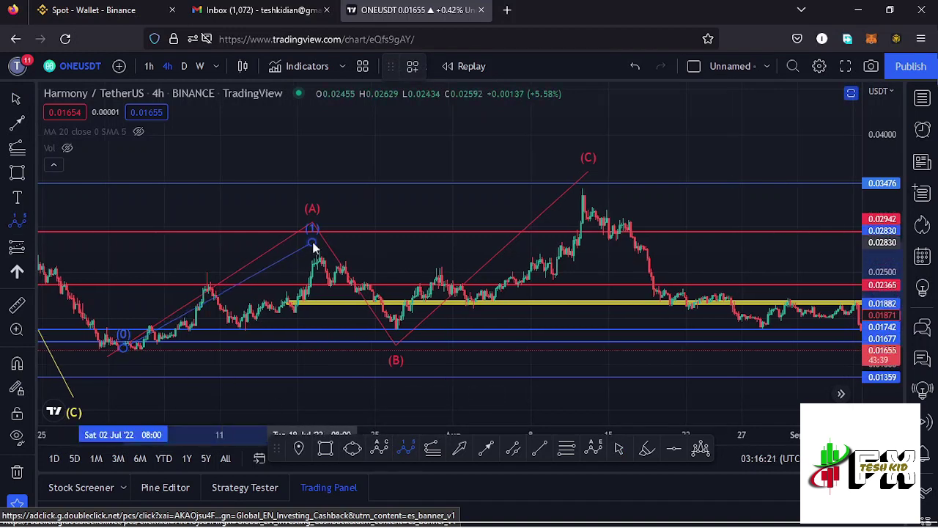
left_click(392, 334)
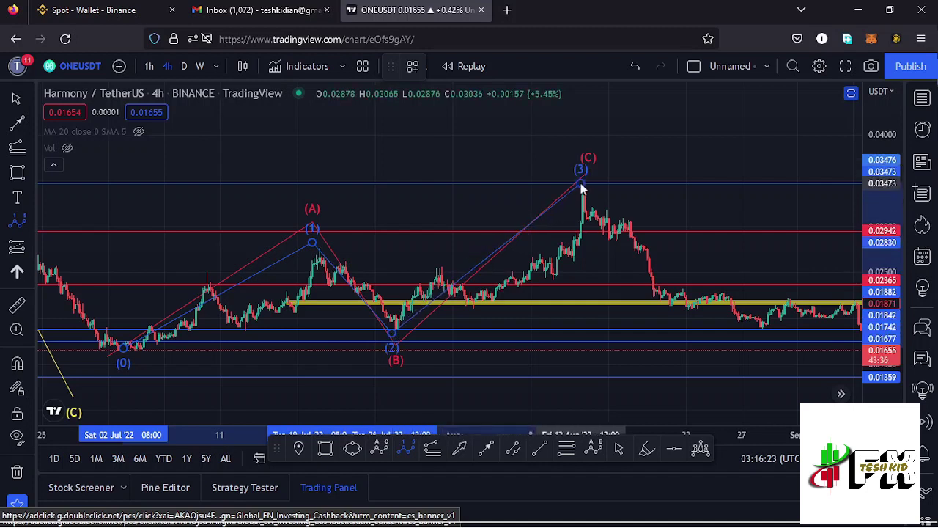
left_click(666, 269)
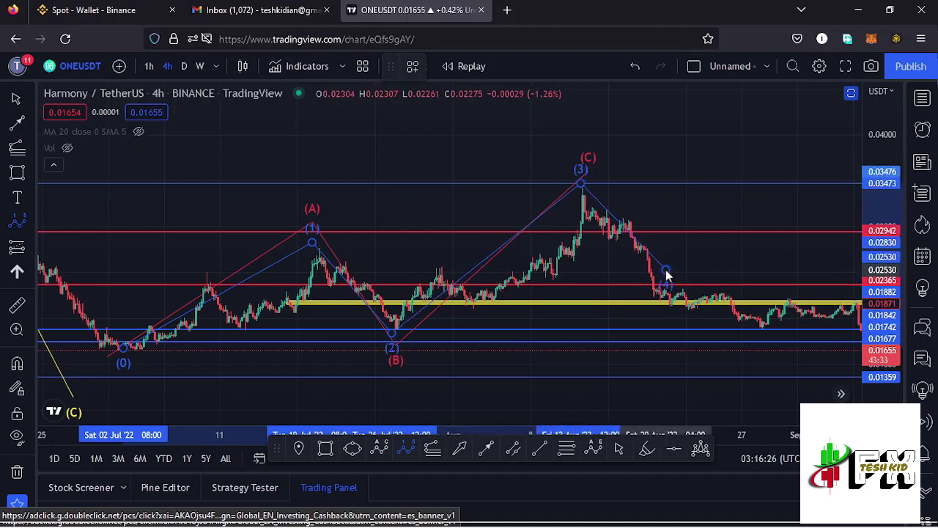
left_click(773, 118)
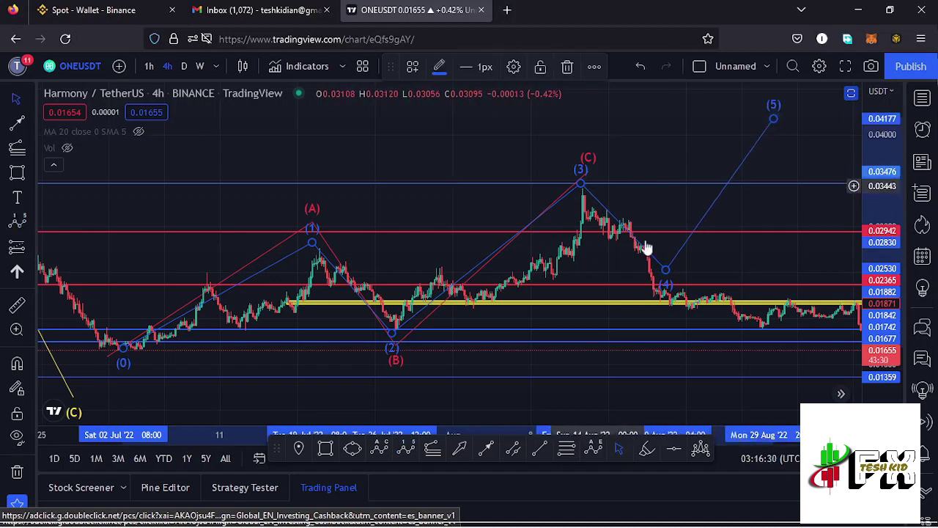
mouse_move(690, 139)
left_mouse_down()
mouse_move(647, 148)
mouse_move(602, 140)
left_mouse_up()
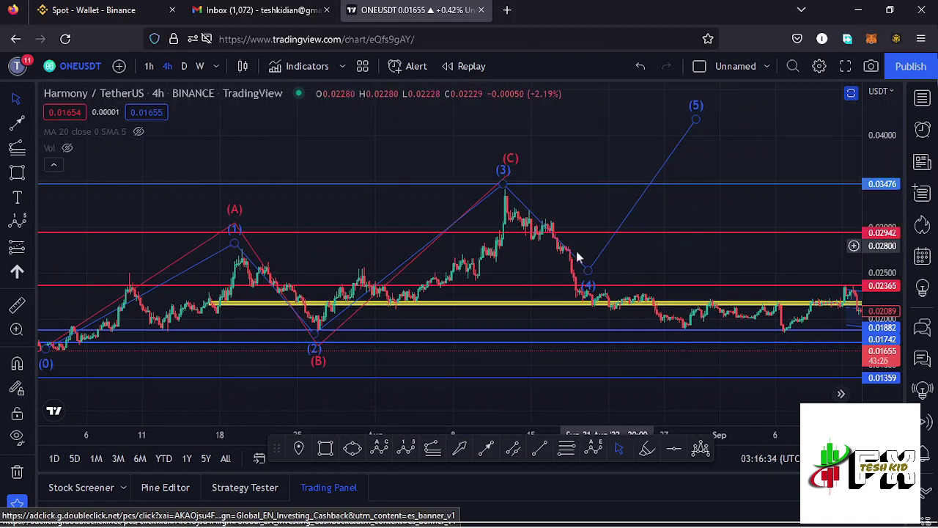
- Select the projected impulse wave and delete it
left_click(236, 233)
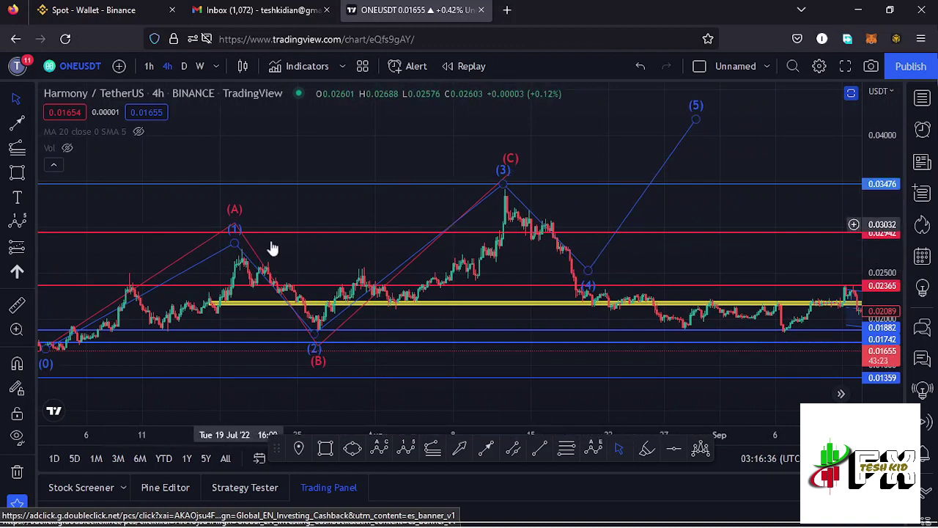
left_click(698, 123)
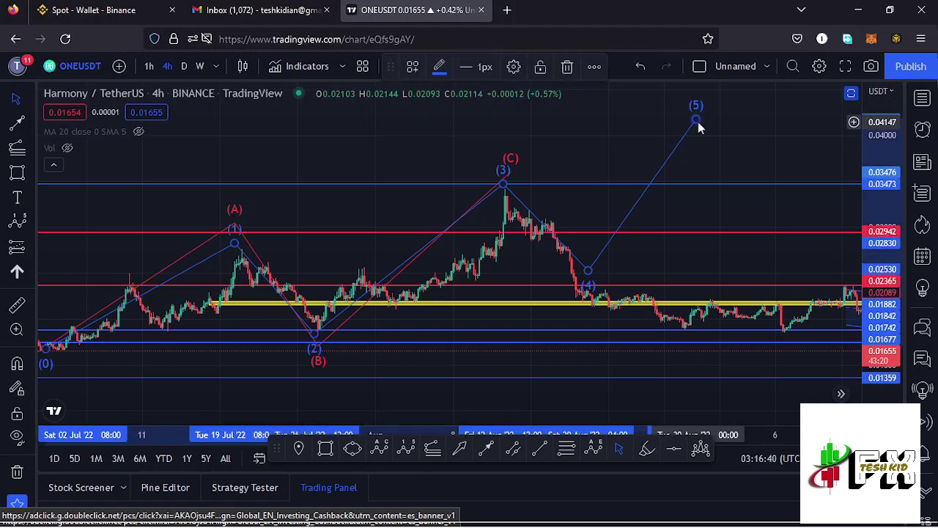
key("Delete")
- Zoom, pan and stretch the price scale around the descending channel from the 12 September peak
scroll(375, 241, "down", 2)
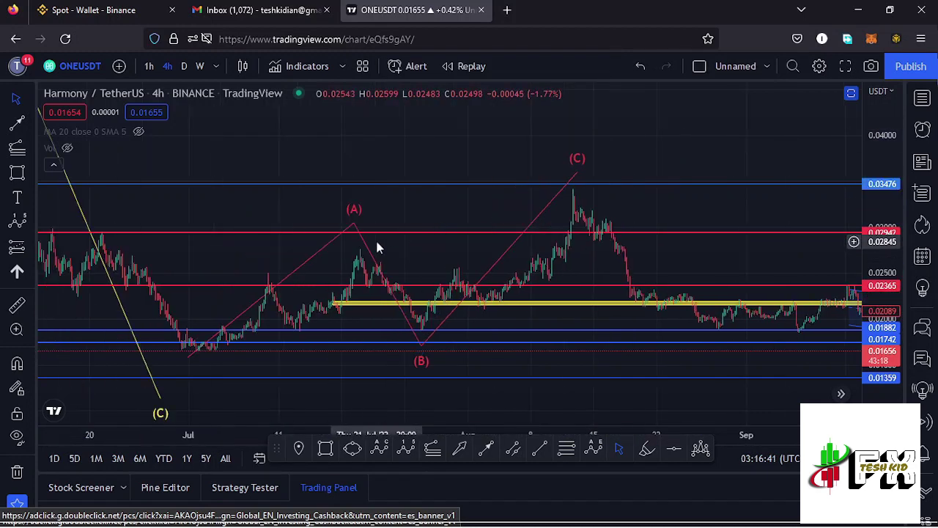
scroll(377, 247, "down", 2)
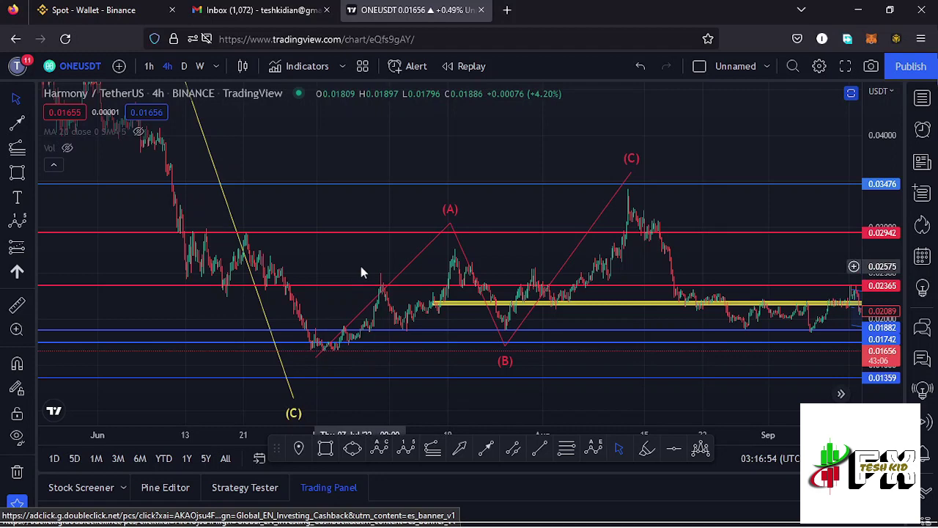
scroll(361, 272, "up", 4)
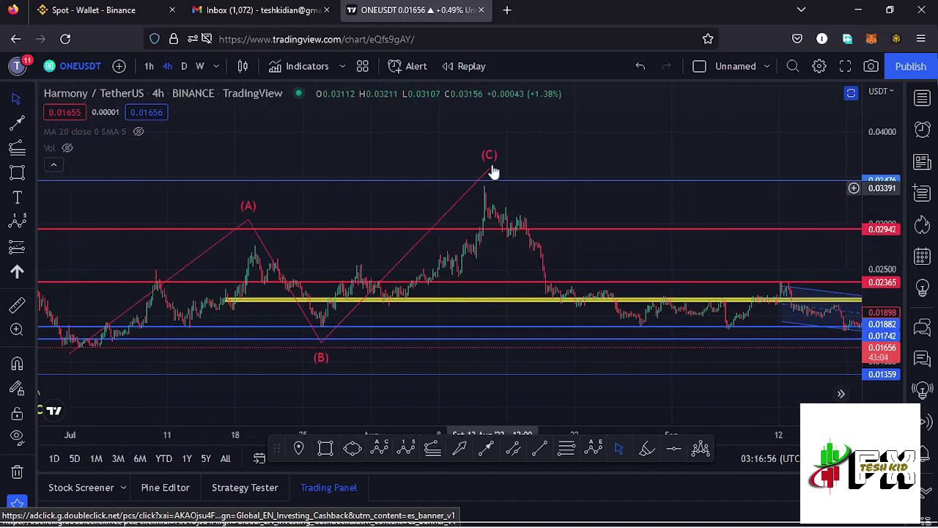
left_click_drag(633, 206, 480, 199)
left_click_drag(561, 260, 394, 226)
left_click_drag(712, 228, 589, 225)
left_click_drag(884, 315, 885, 312)
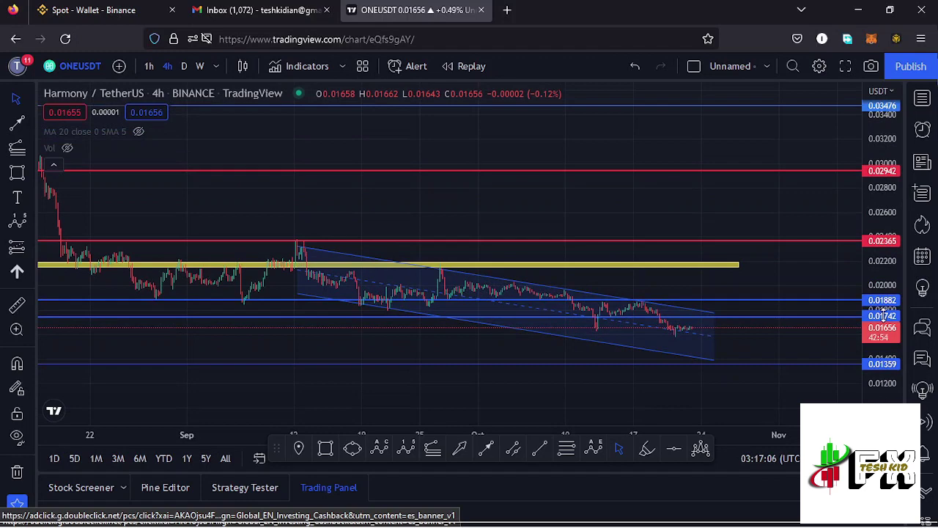
left_click_drag(884, 312, 884, 293)
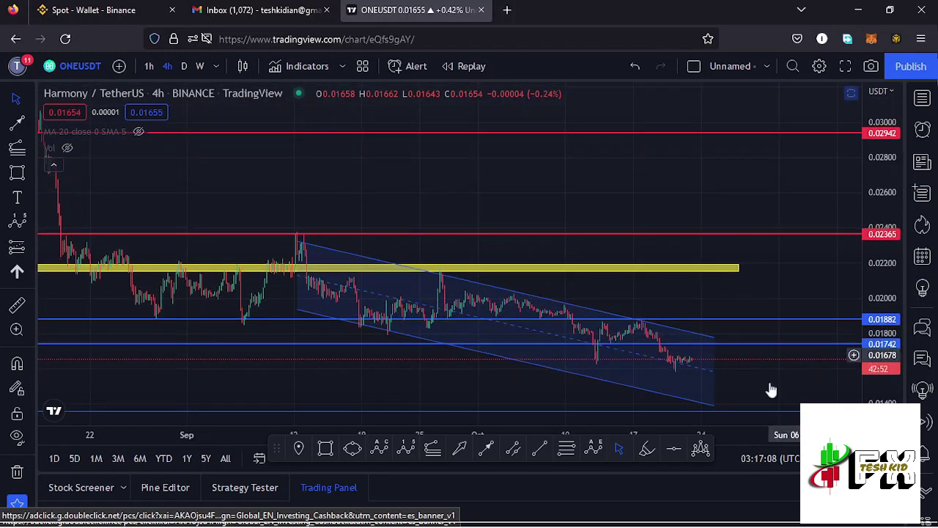
left_click_drag(770, 346, 776, 310)
- Zoom into the channel's latest candles, refit the price scale, and leave empty space on the right
scroll(448, 295, "up", 2)
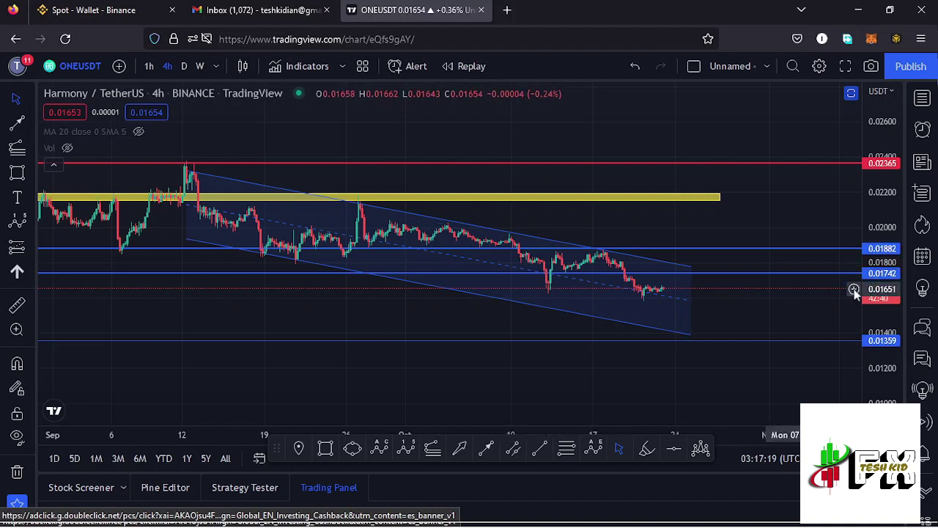
scroll(880, 293, "up", 2)
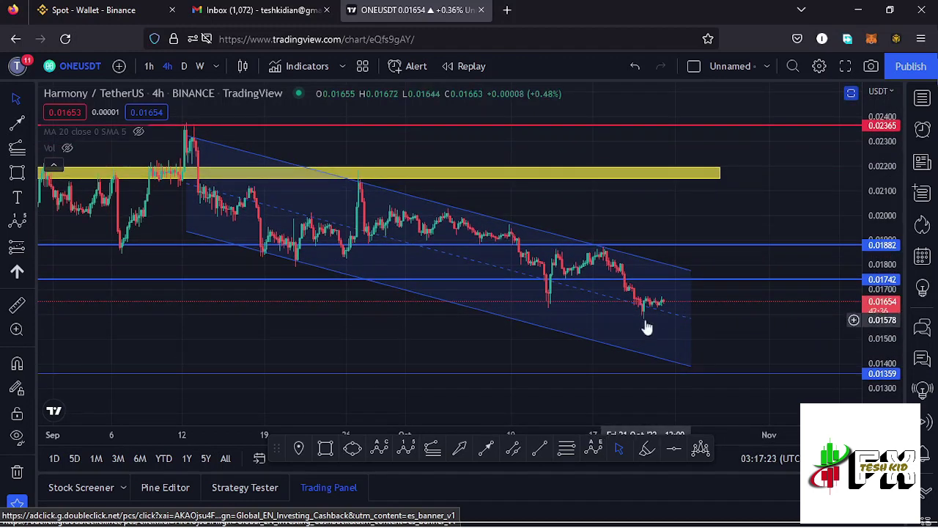
scroll(367, 296, "down", 1)
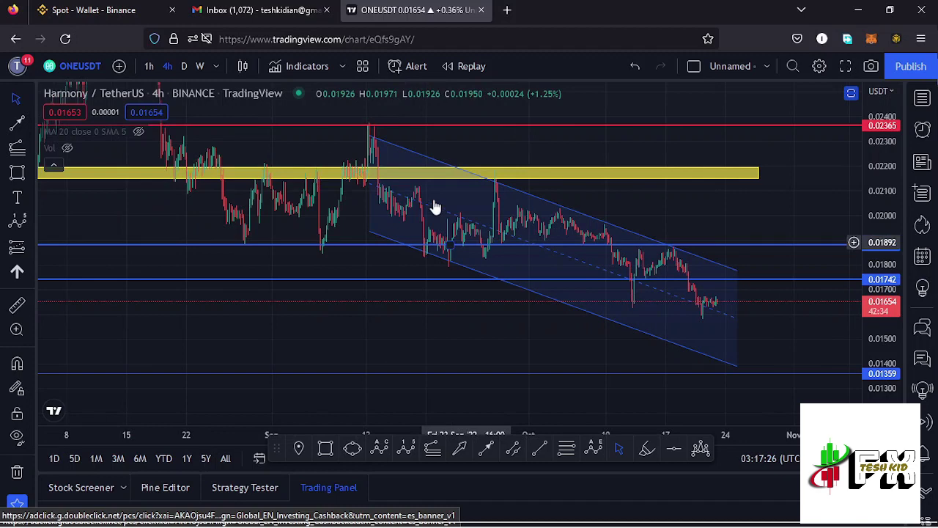
scroll(484, 335, "up", 2)
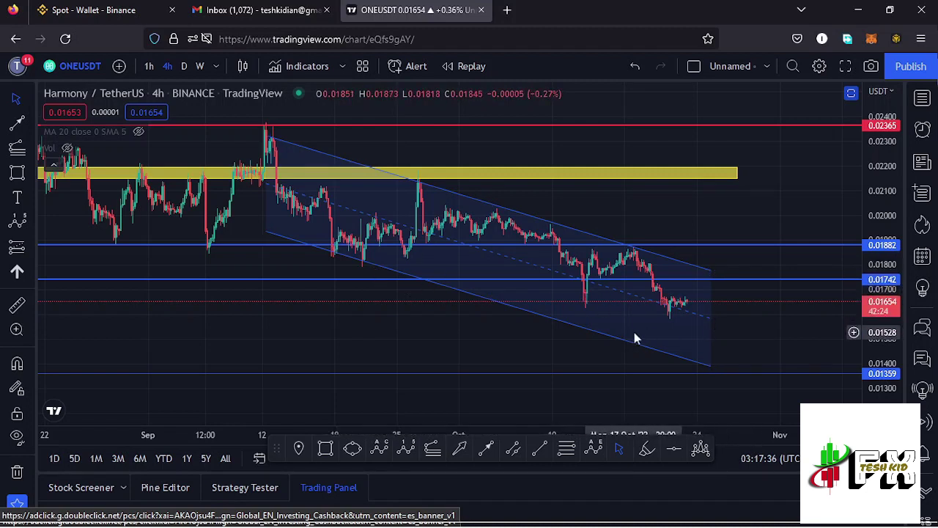
double_click(882, 323)
scroll(691, 354, "up", 1)
left_click_drag(700, 339, 579, 321)
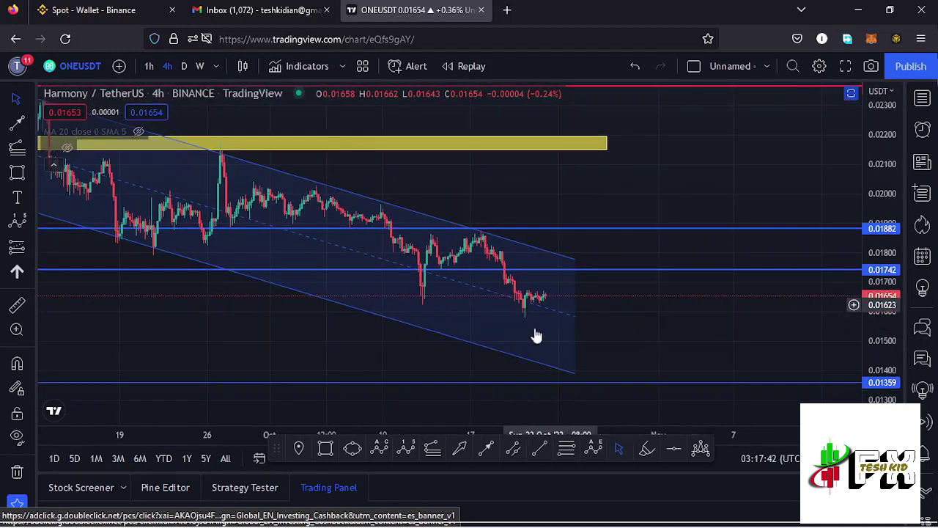
- Draw a breakout arrow up through the channel top and a pullback arrow retesting about 0.01801
left_click(486, 450)
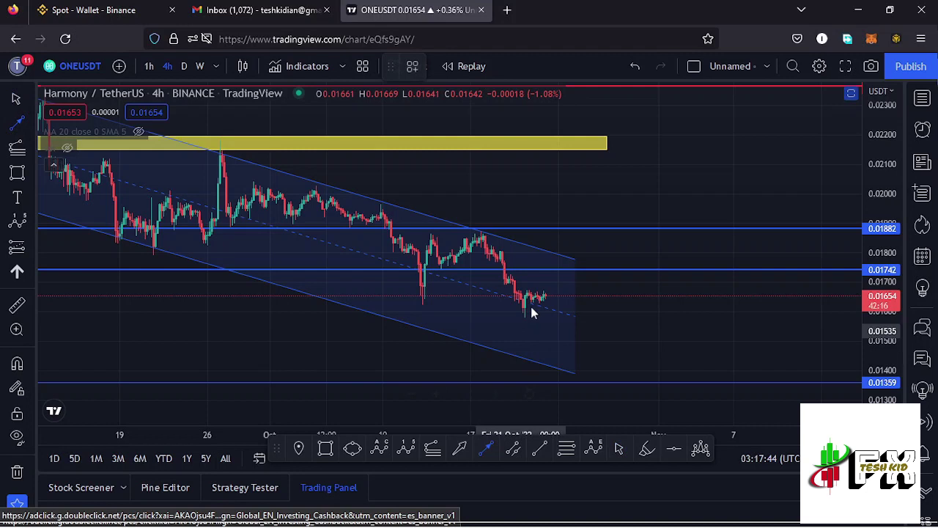
left_click(542, 297)
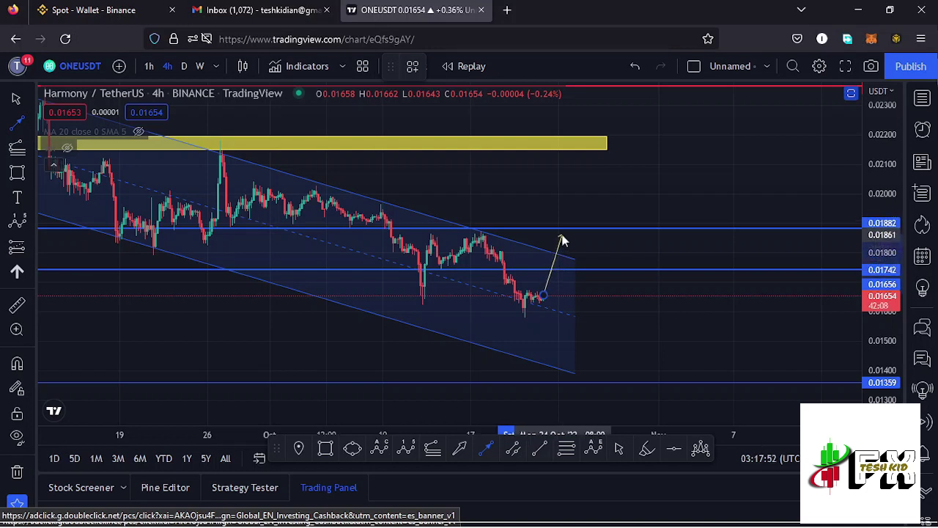
left_click(561, 238)
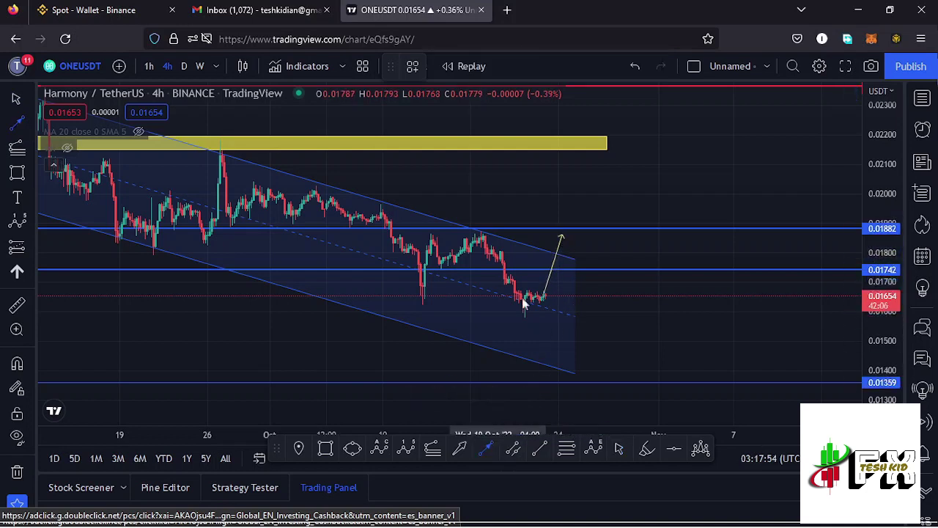
left_click(564, 238)
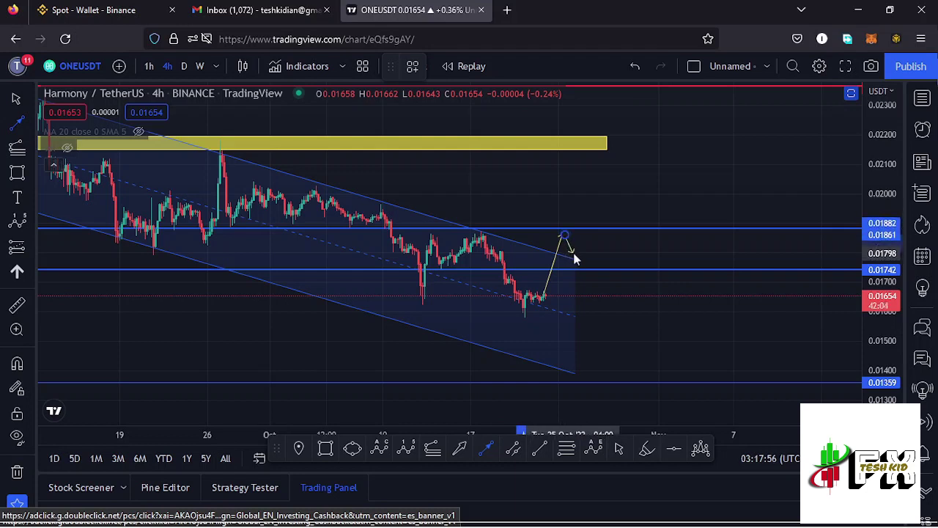
left_click(572, 253)
- Add a long rising arrow ending near 0.02249 and compress the price scale
left_click(488, 449)
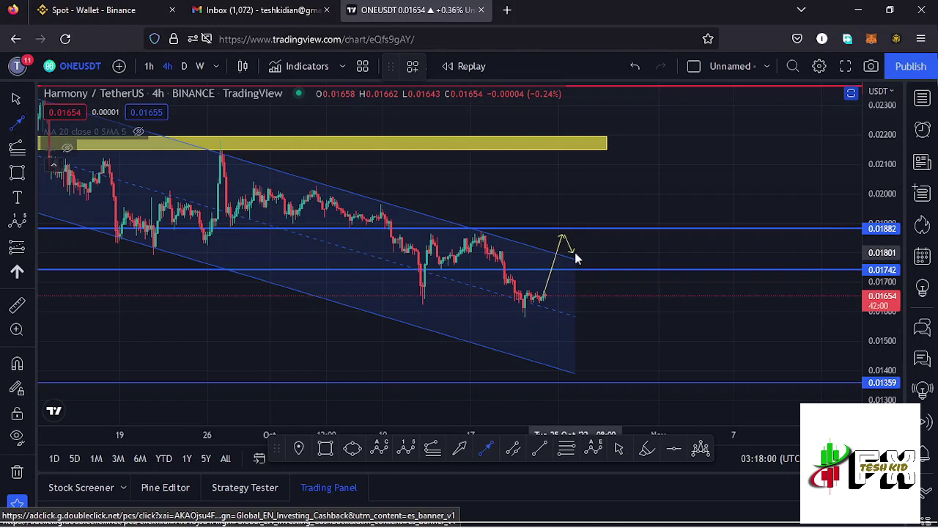
left_click(649, 126)
scroll(535, 211, "down", 3)
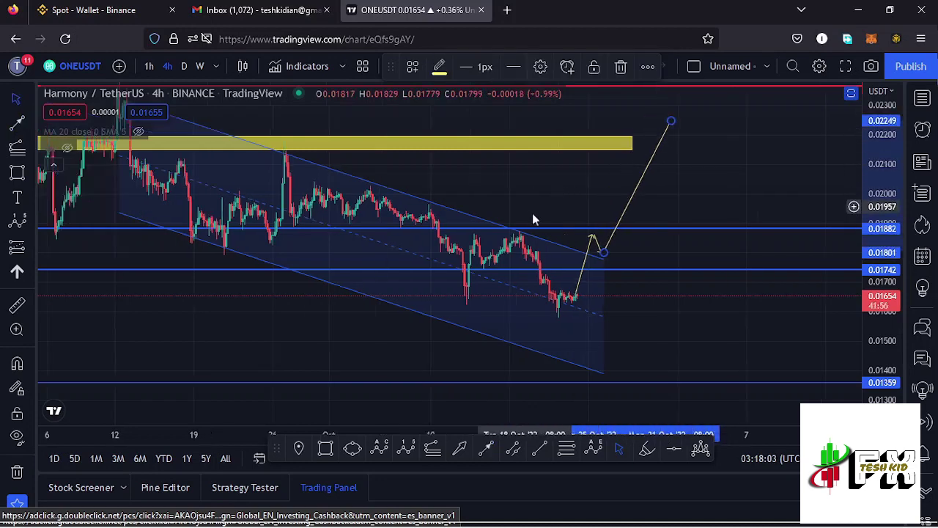
left_click_drag(884, 150, 878, 222)
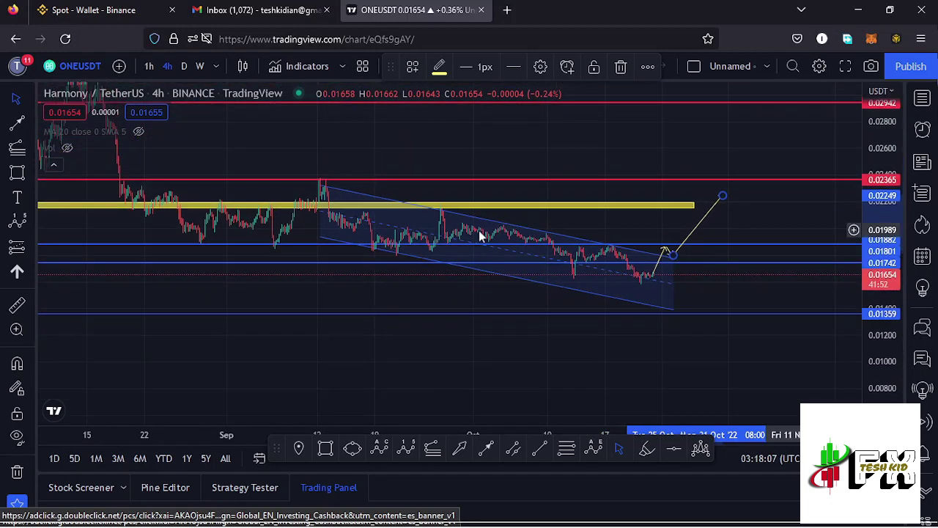
scroll(503, 255, "down", 5)
- Draw a blue impulse wave: May high, July low, (C) peak, latest low, (4) near 0.0345, (5) far below
left_click(709, 137)
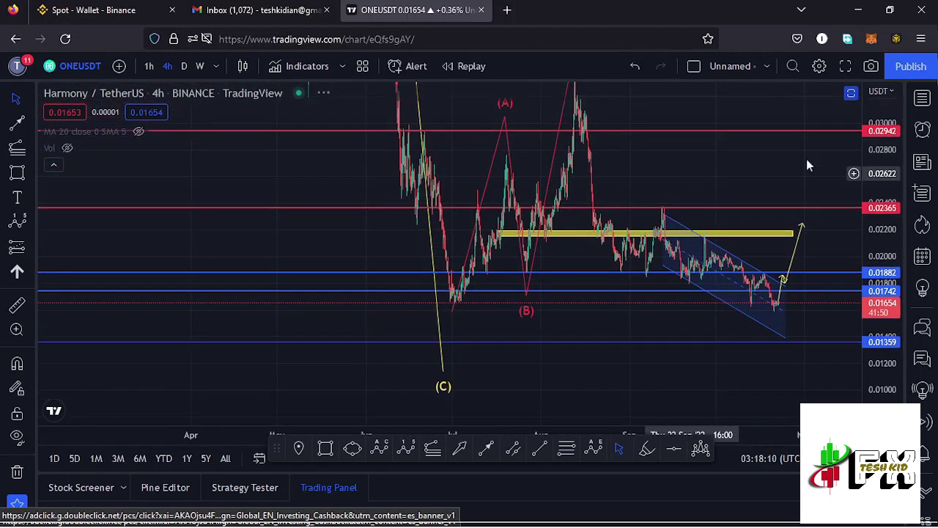
left_click_drag(884, 144, 877, 179)
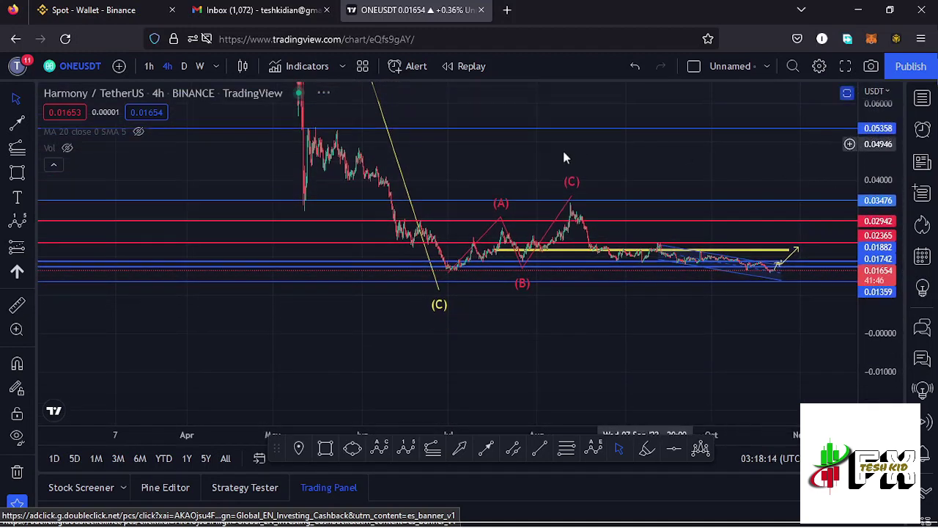
left_click_drag(478, 170, 439, 194)
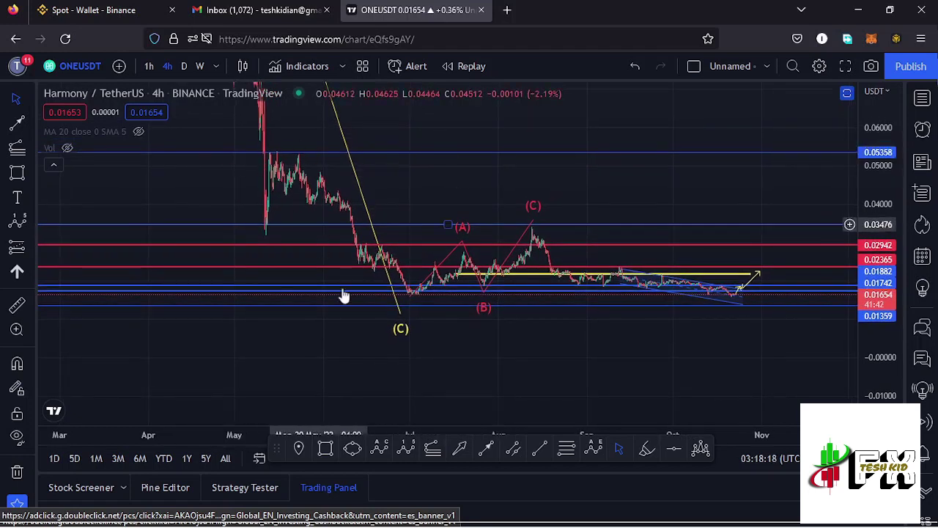
left_click(402, 449)
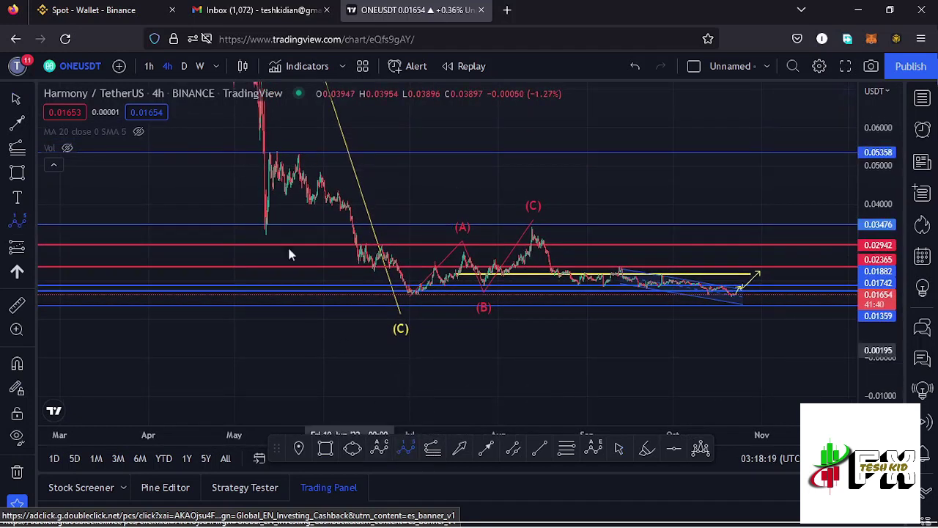
left_click(276, 135)
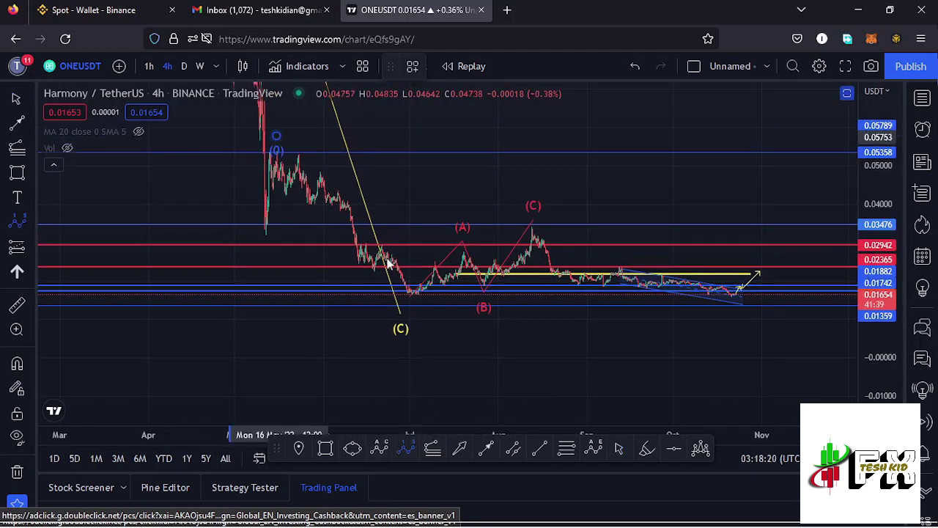
left_click(409, 292)
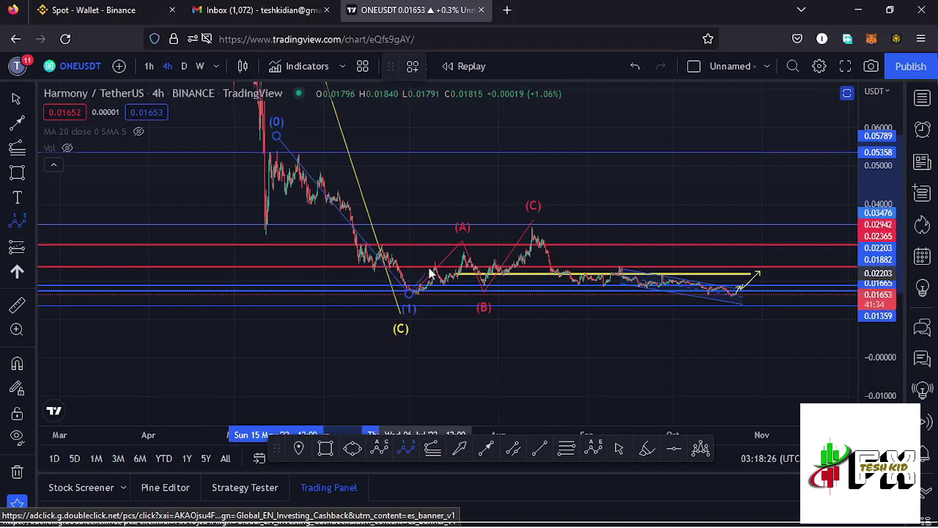
left_click(531, 224)
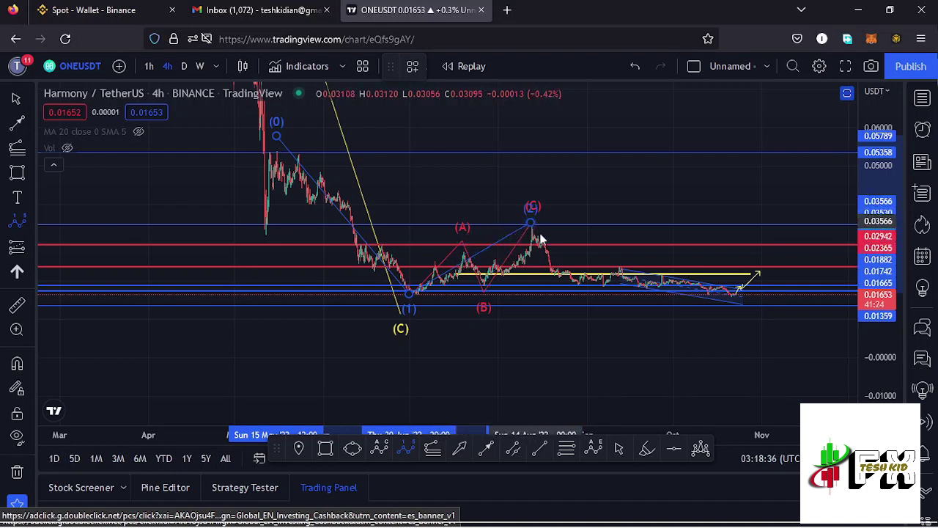
left_click(731, 300)
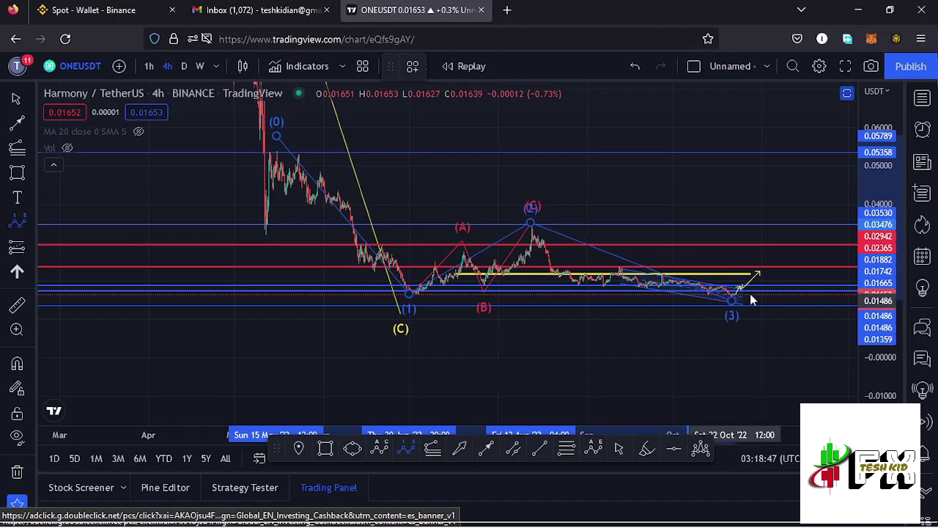
left_click(789, 226)
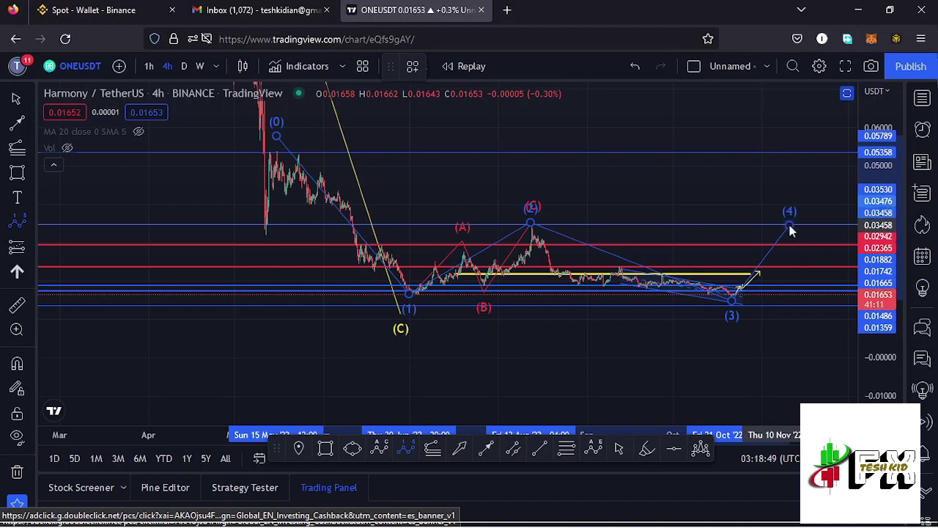
left_click(854, 342)
left_click_drag(765, 340, 560, 346)
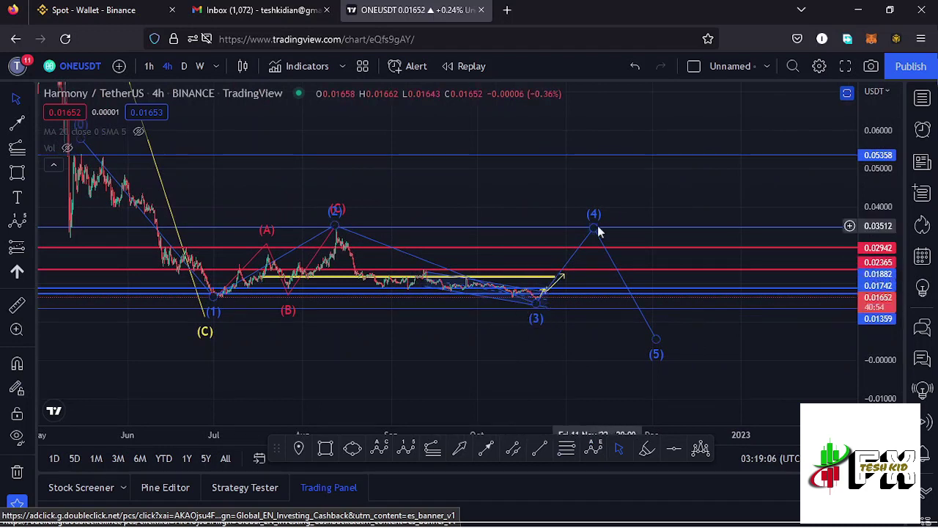
- Nudge wave point (4) and zoom out to show the full blue count and channel
left_click_drag(597, 231, 603, 233)
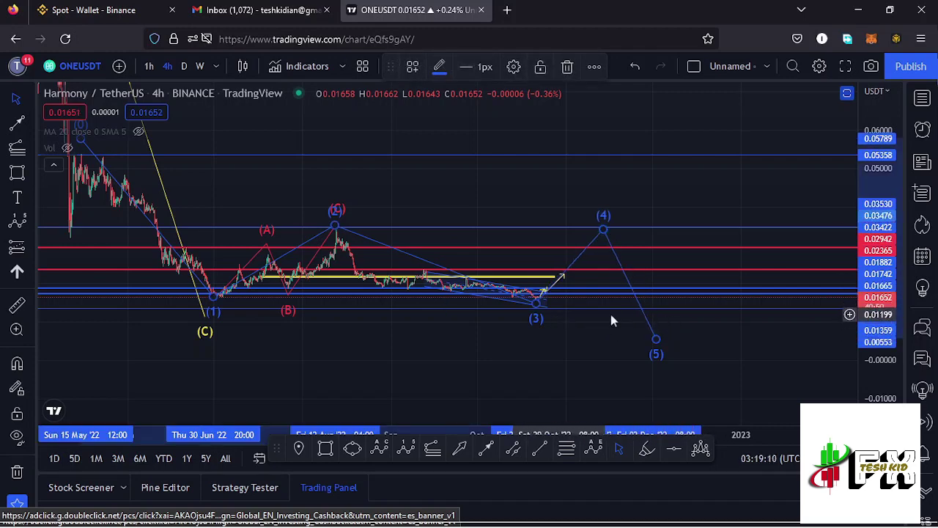
left_click_drag(857, 300, 861, 227)
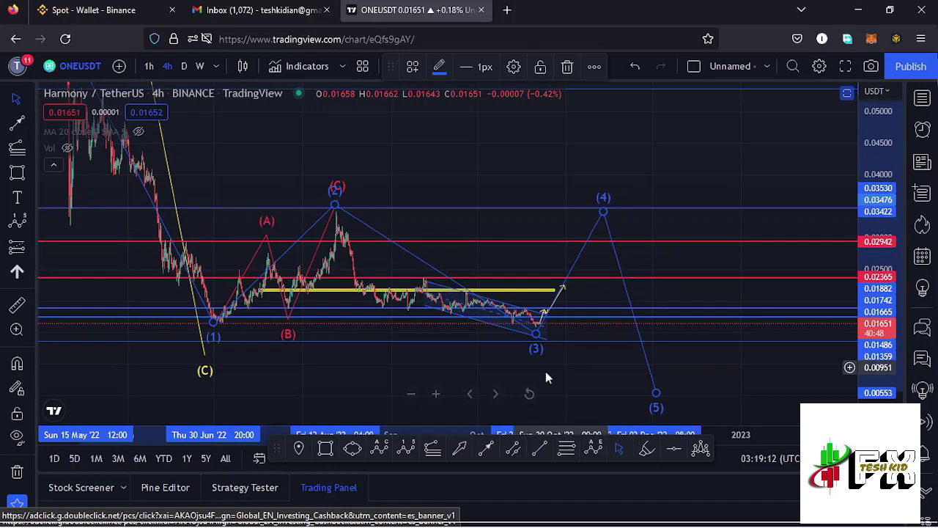
left_click_drag(545, 371, 612, 304)
left_click_drag(524, 305, 411, 273)
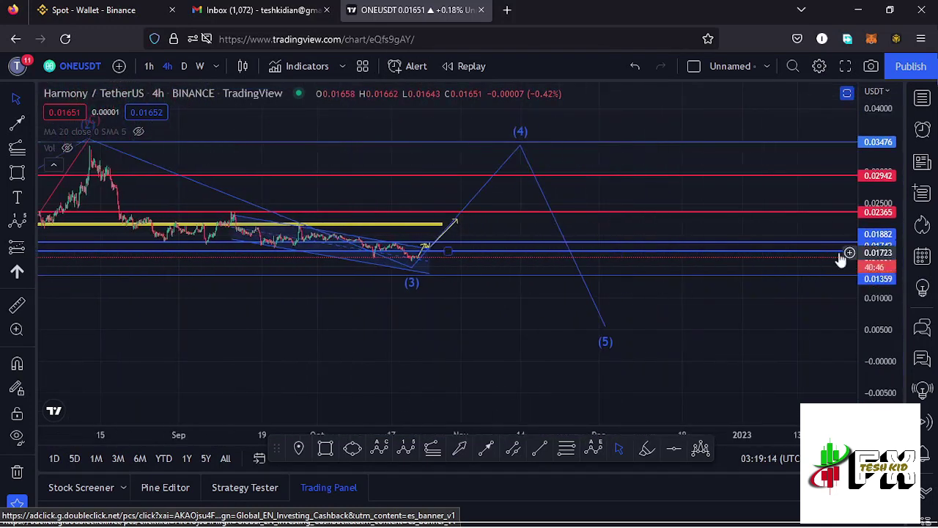
left_click_drag(875, 270, 871, 198)
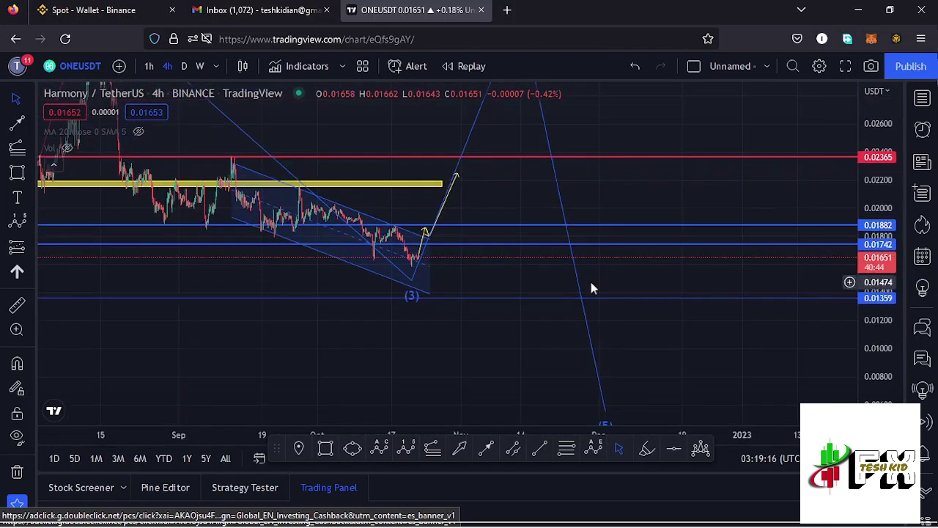
left_click_drag(496, 220, 549, 275)
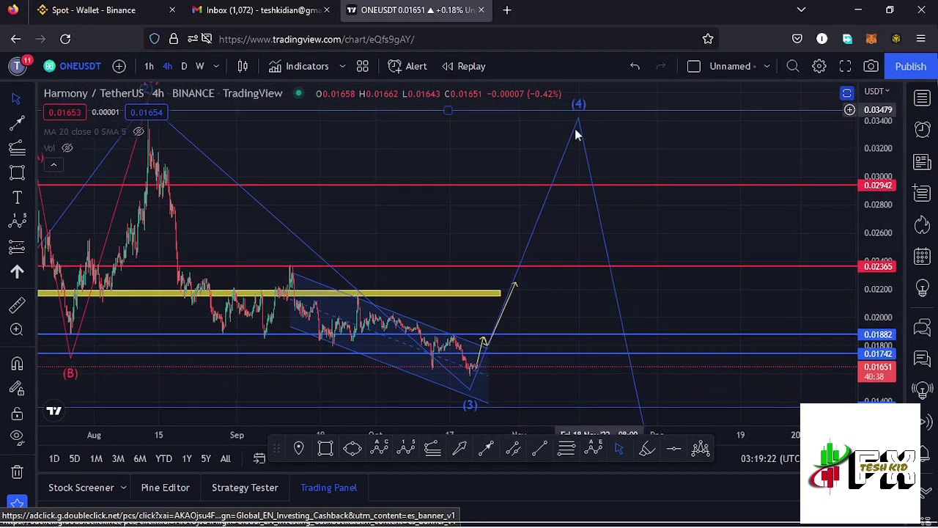
scroll(287, 180, "down", 2)
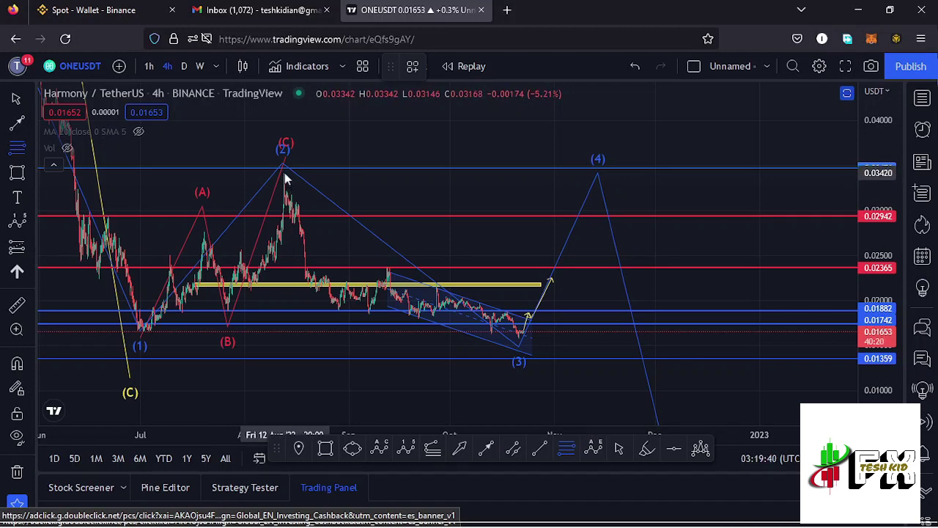
- Draw a Fibonacci retracement from the (2) peak and a red box between its 0.382 and 0.618 levels
mouse_move(284, 172)
left_mouse_down()
mouse_move(473, 209)
mouse_move(733, 295)
mouse_move(758, 350)
mouse_move(770, 337)
left_mouse_up()
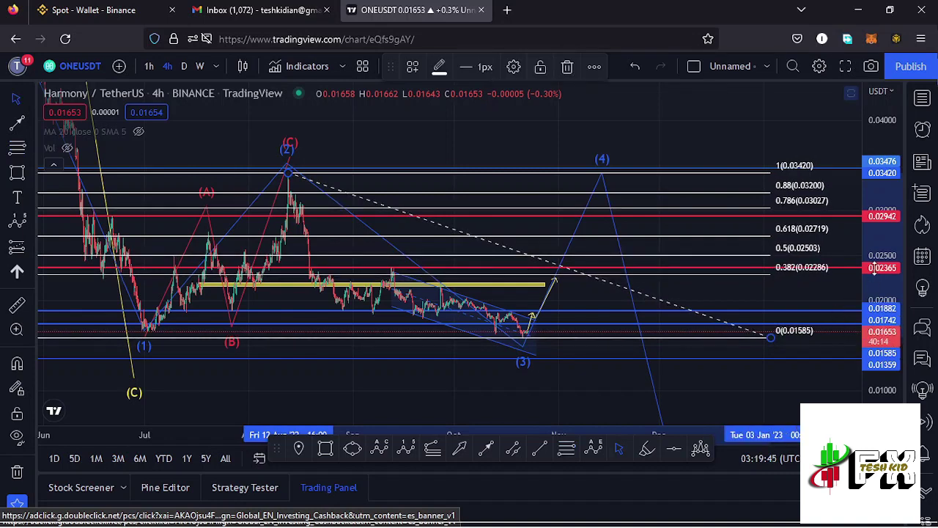
scroll(874, 270, "up", 2)
left_click_drag(804, 288, 780, 310)
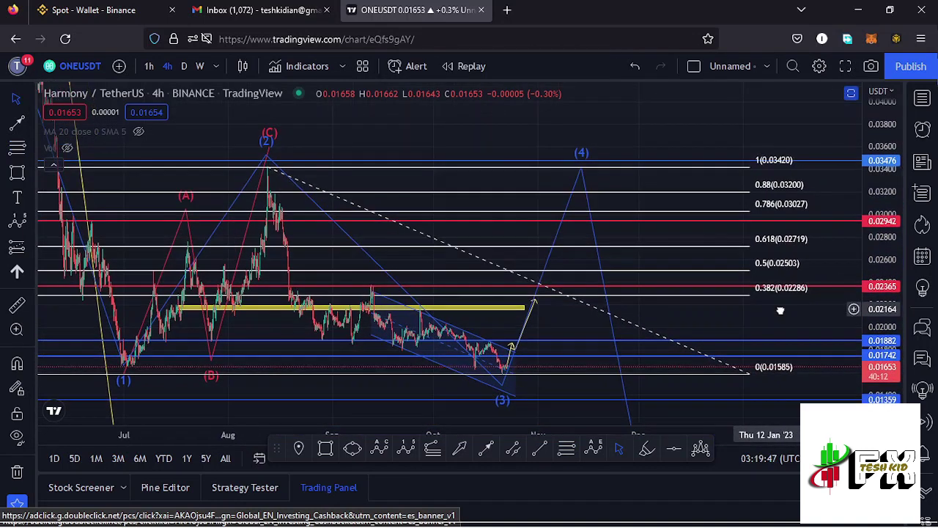
left_click(327, 450)
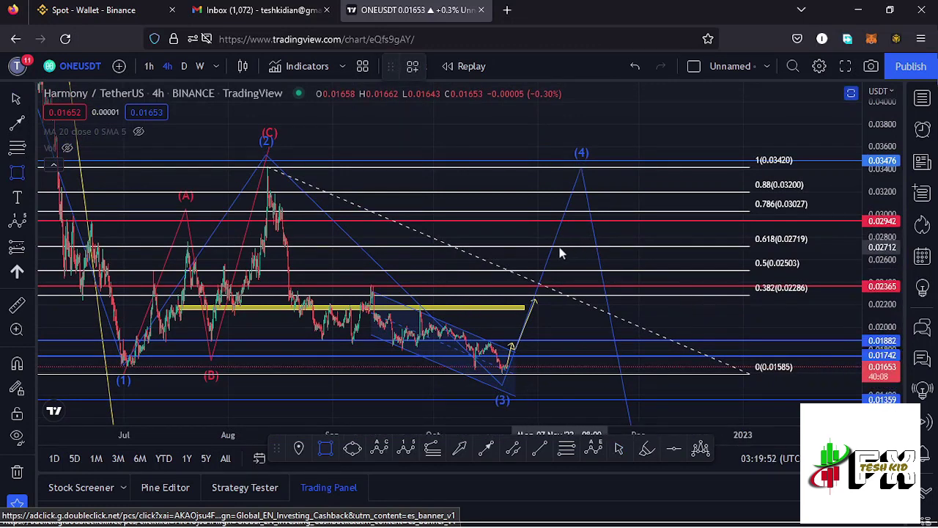
mouse_move(559, 244)
left_mouse_down()
mouse_move(621, 290)
mouse_move(642, 292)
left_mouse_up()
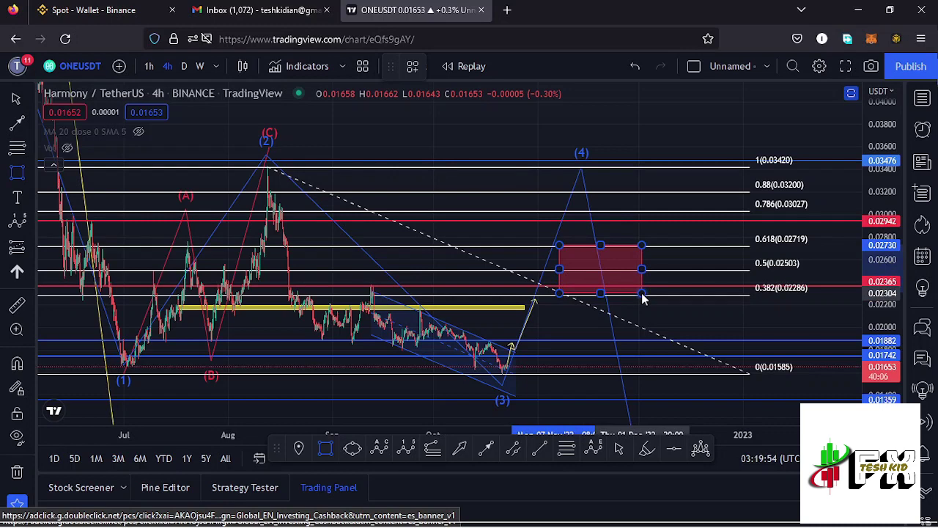
- Delete the Fibonacci retracement and select the red target box
left_click(752, 371)
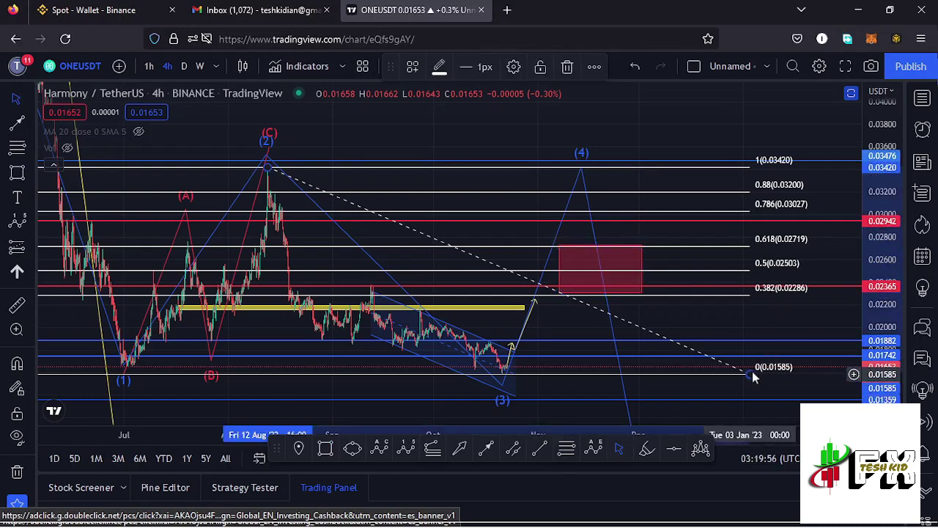
key("Delete")
left_click(625, 251)
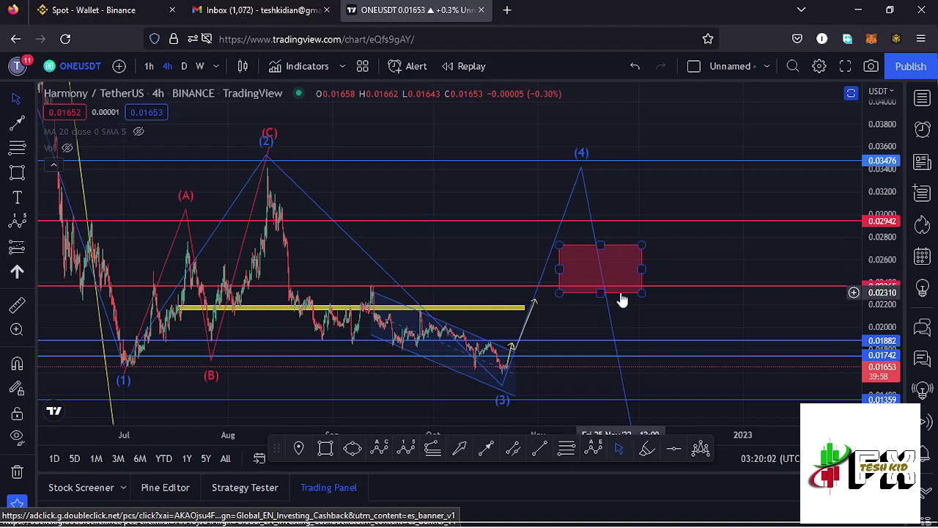
- Lower the wave (4) peak into the red target box
left_click_drag(581, 169, 595, 244)
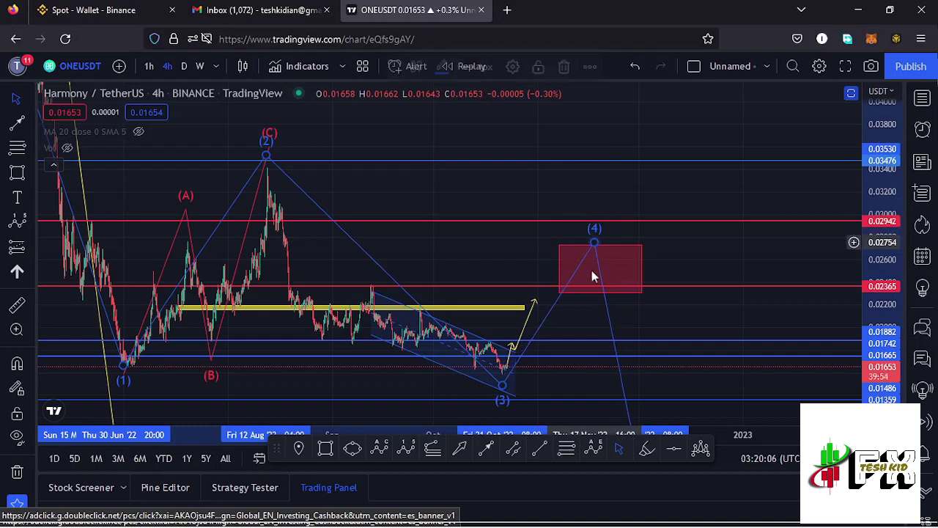
scroll(569, 320, "up", 2)
left_click_drag(556, 317, 643, 305)
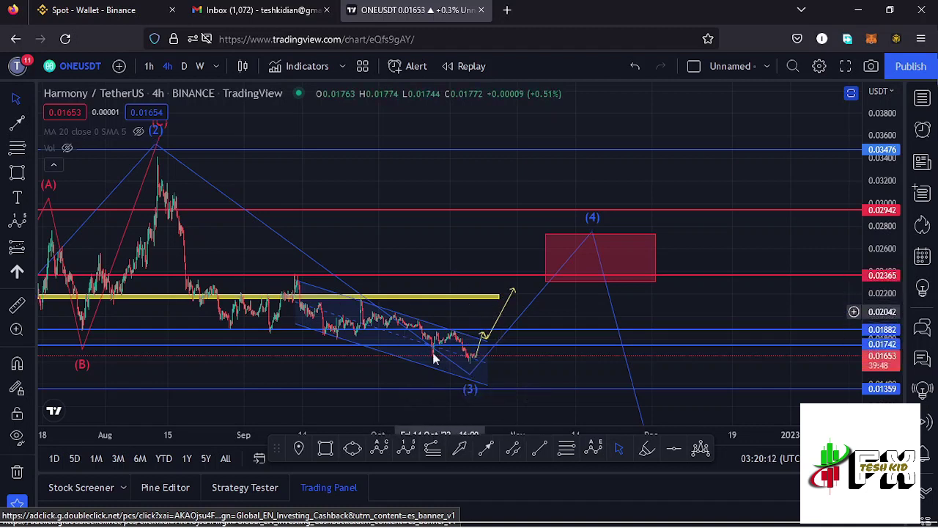
left_click_drag(593, 236, 594, 244)
left_click(588, 233)
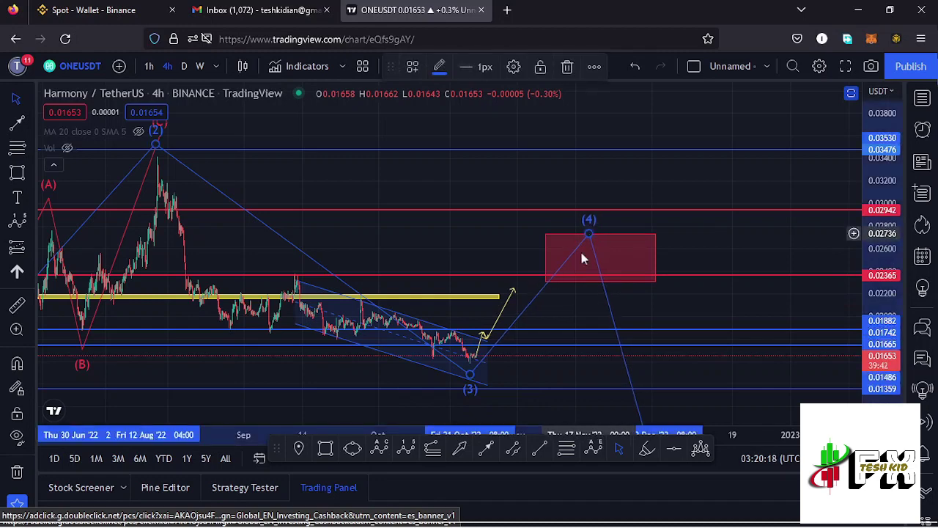
left_click(565, 306)
- Extend wave (5) down to about 0.0045 and fit all drawings in view
left_click_drag(613, 299, 511, 263)
left_click_drag(880, 219, 879, 278)
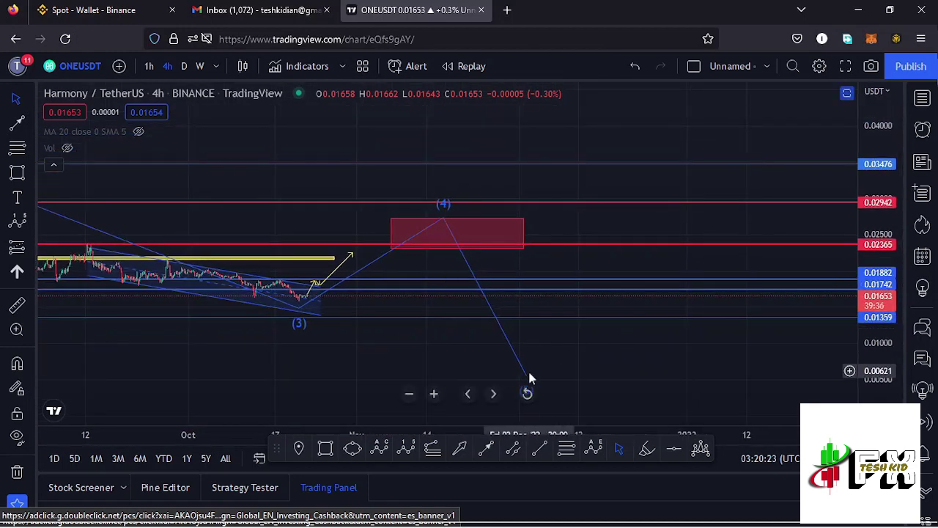
left_click_drag(527, 381, 568, 384)
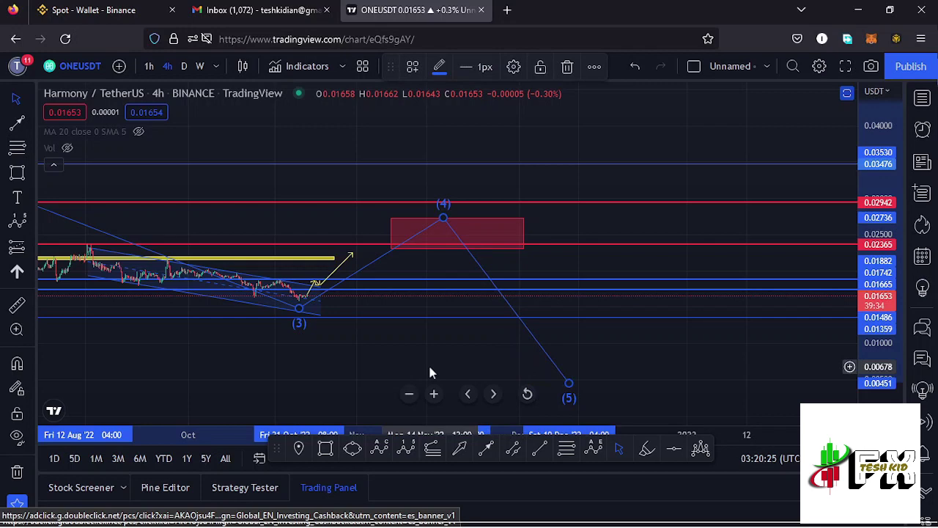
scroll(434, 364, "down", 3)
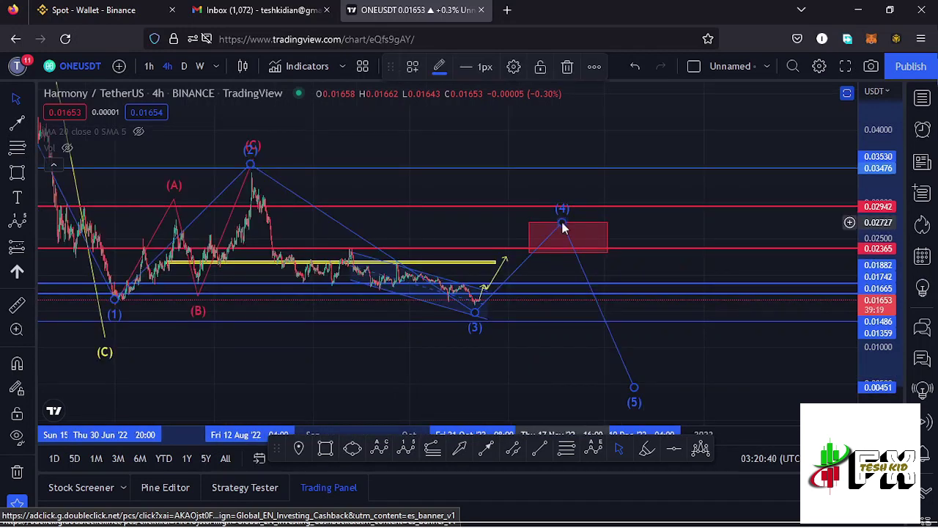
left_click_drag(683, 220, 597, 248)
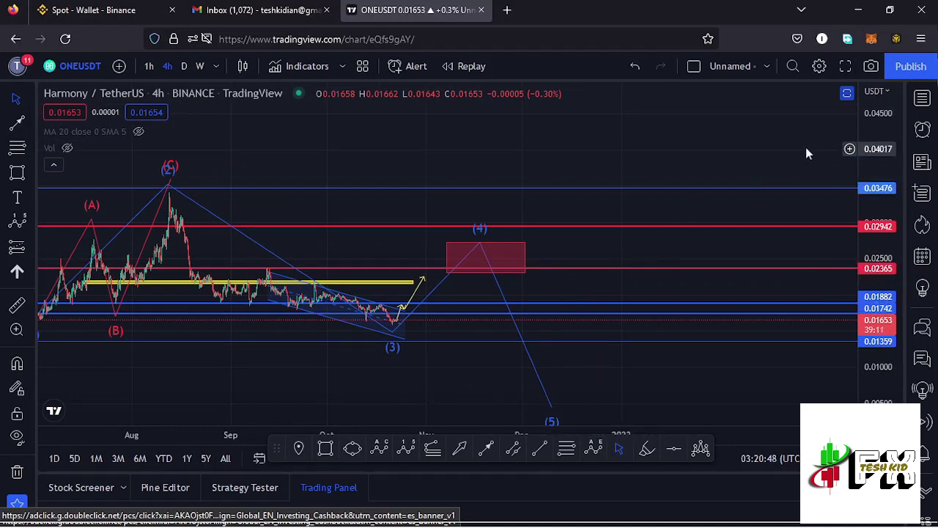
left_click_drag(861, 160, 639, 166)
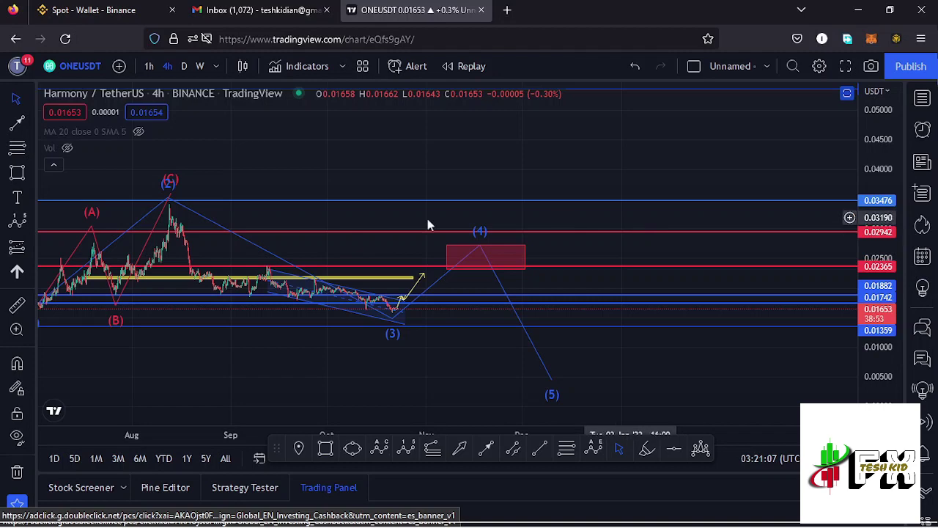
scroll(527, 251, "down", 3)
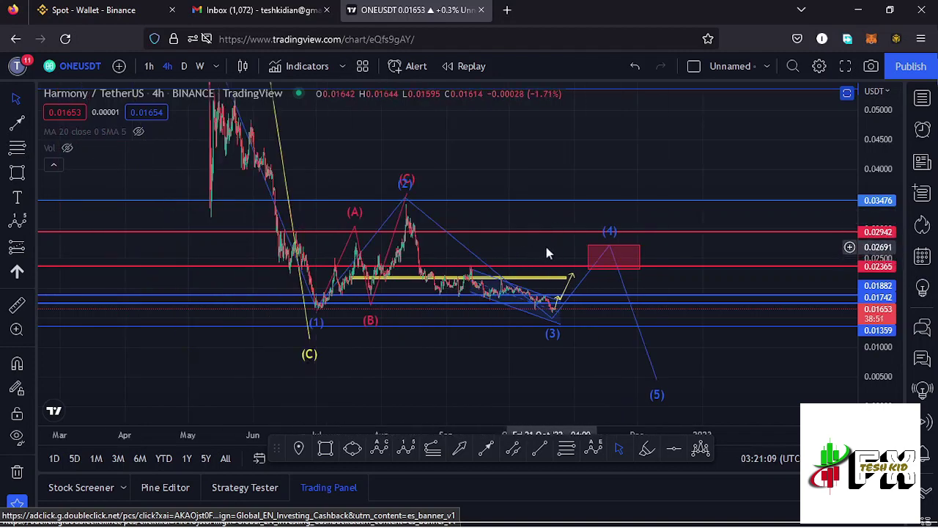
- Restore the RSI and MACD panes, then maximize RSI to review its Aug–Oct readings and restore it
left_click_drag(548, 251, 511, 253)
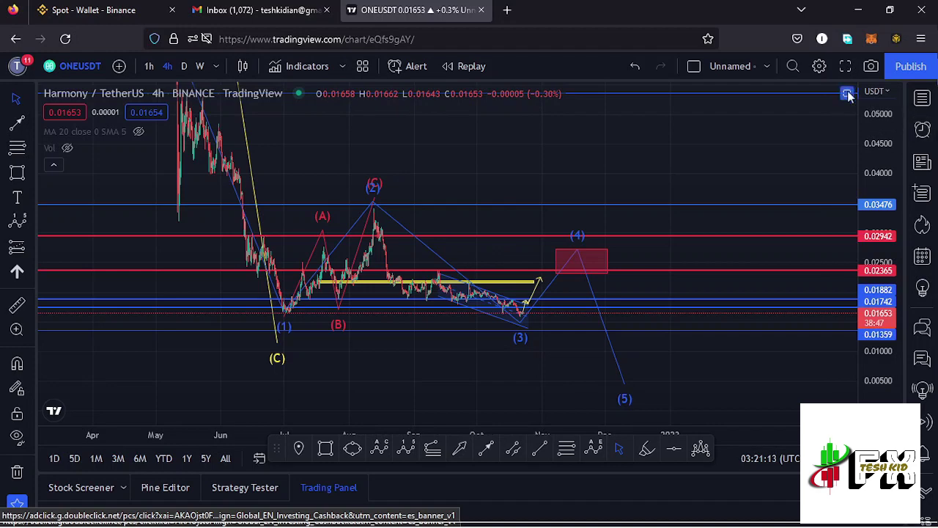
double_click(838, 123)
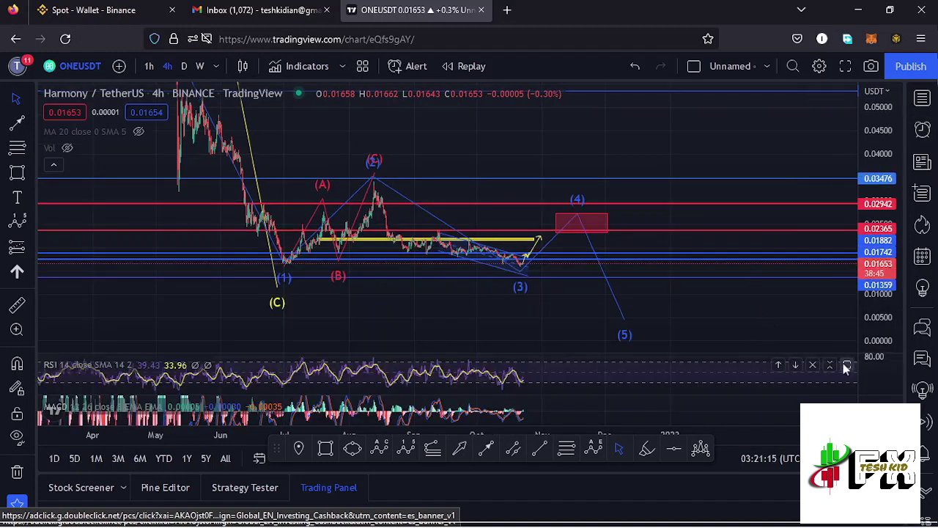
left_click(846, 364)
scroll(467, 335, "up", 5)
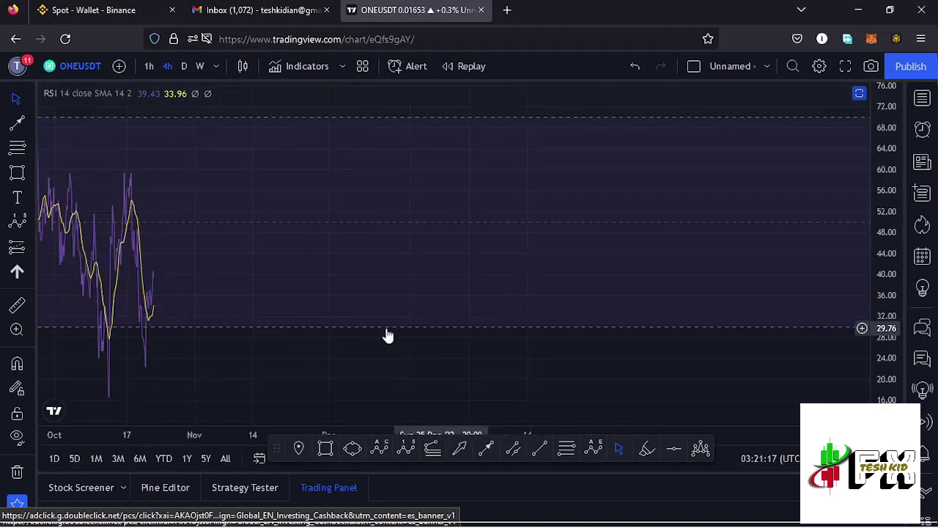
left_click_drag(293, 327, 565, 324)
scroll(435, 324, "up", 3)
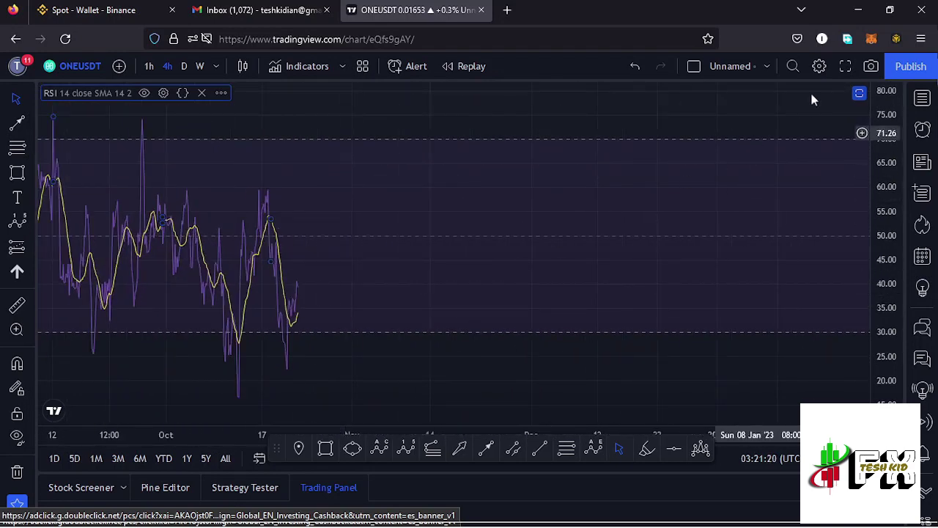
left_click(859, 93)
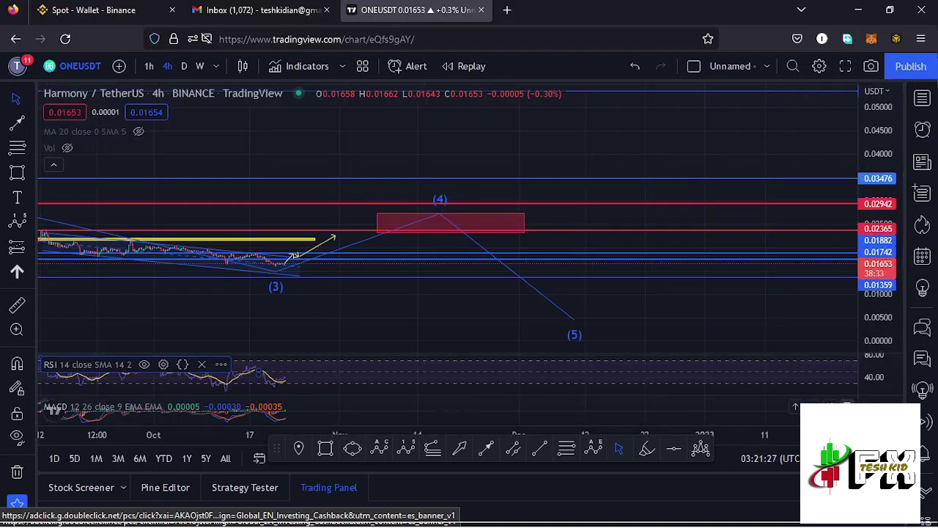
- Maximize the MACD (12, 26, 9) pane and frame its recent histogram turning green above zero
double_click(791, 404)
left_click_drag(325, 314, 643, 321)
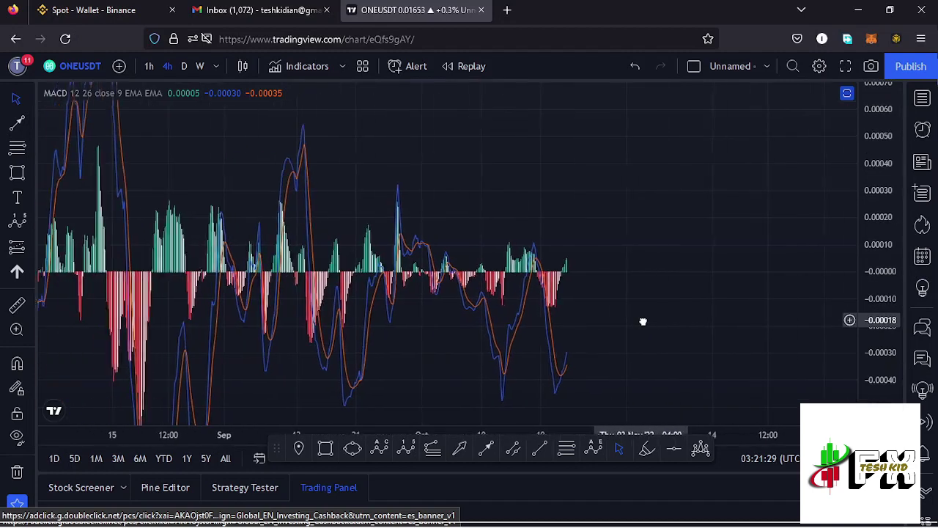
scroll(496, 344, "up", 5)
scroll(381, 338, "up", 4)
left_click_drag(451, 338, 449, 313)
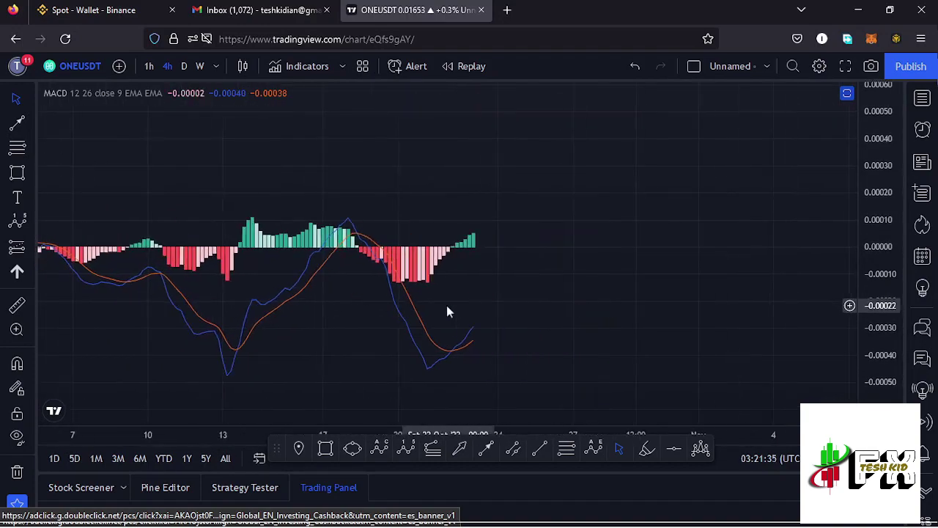